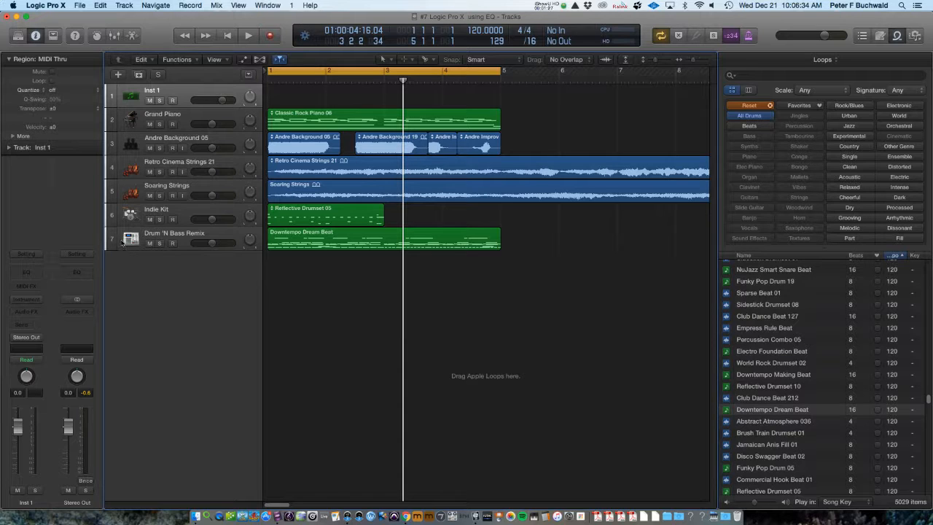
click(32, 312)
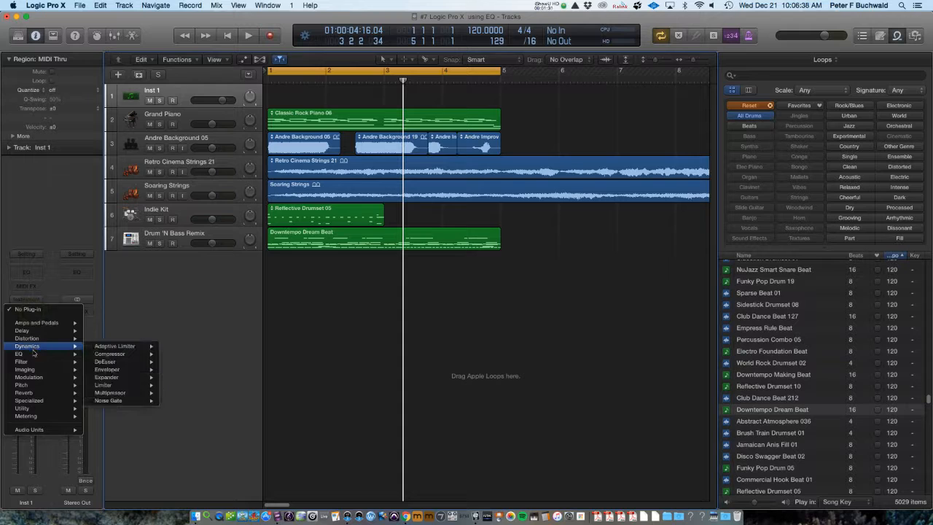
mouse_move(34, 355)
mouse_move(113, 356)
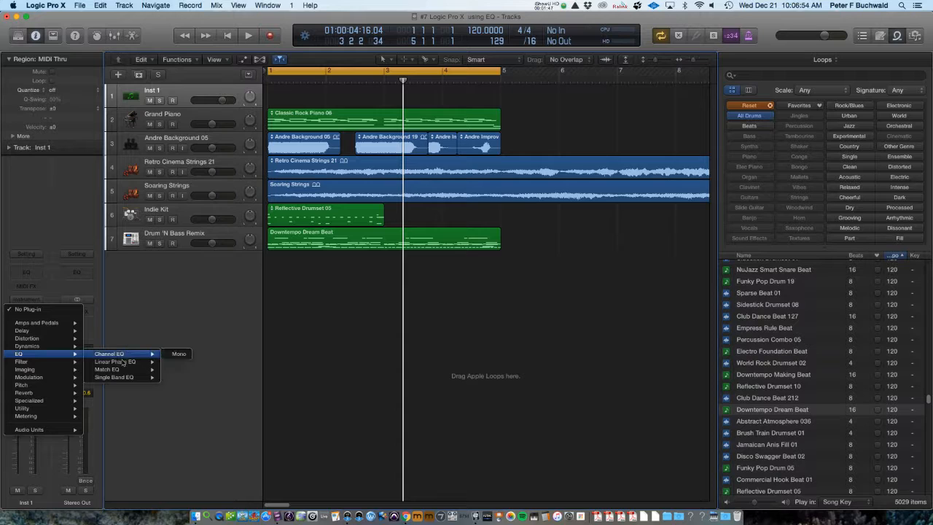
click(144, 322)
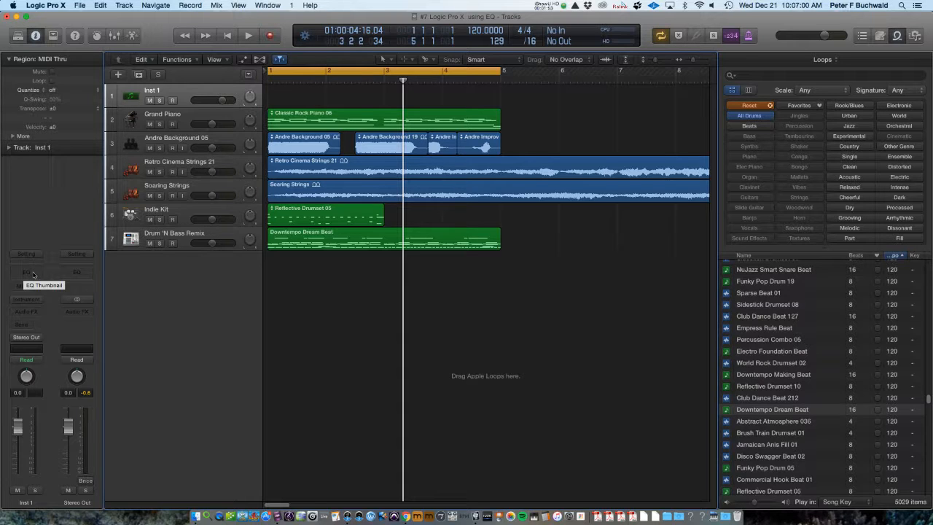
Step: Add a Channel EQ to the Inst 1 track and enlarge its plug-in window to 135%
click(33, 274)
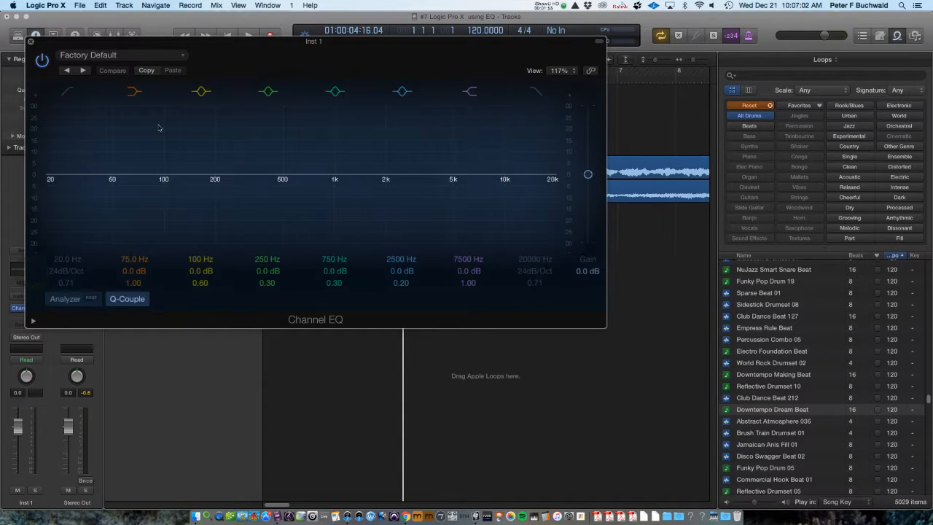
drag(230, 43, 328, 70)
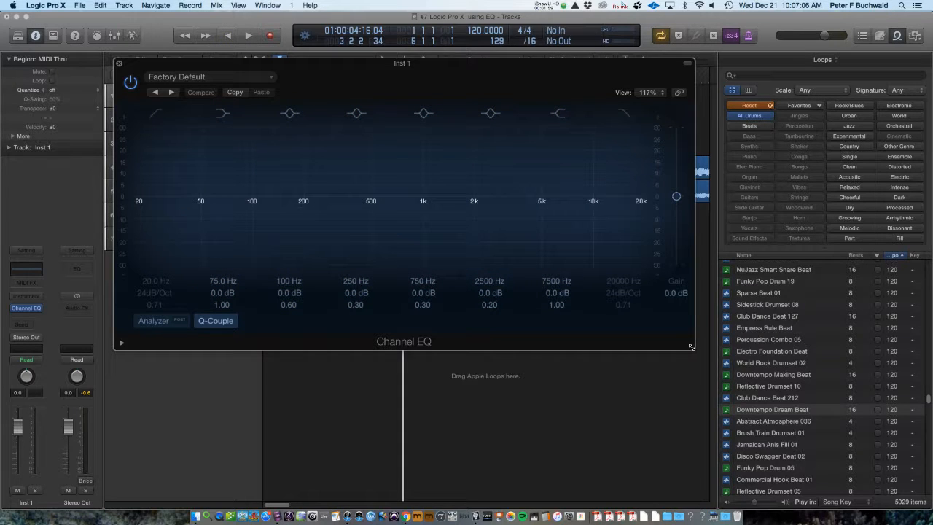
drag(691, 347, 781, 464)
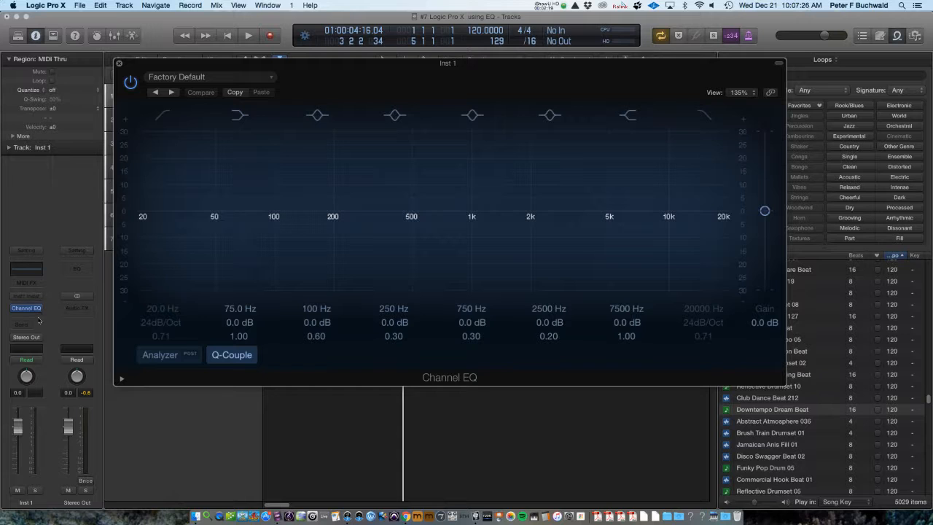
Step: Insert Apple's mono AUGraphicEQ in Inst 1's next audio effect slot and place its window over the Channel EQ
click(39, 321)
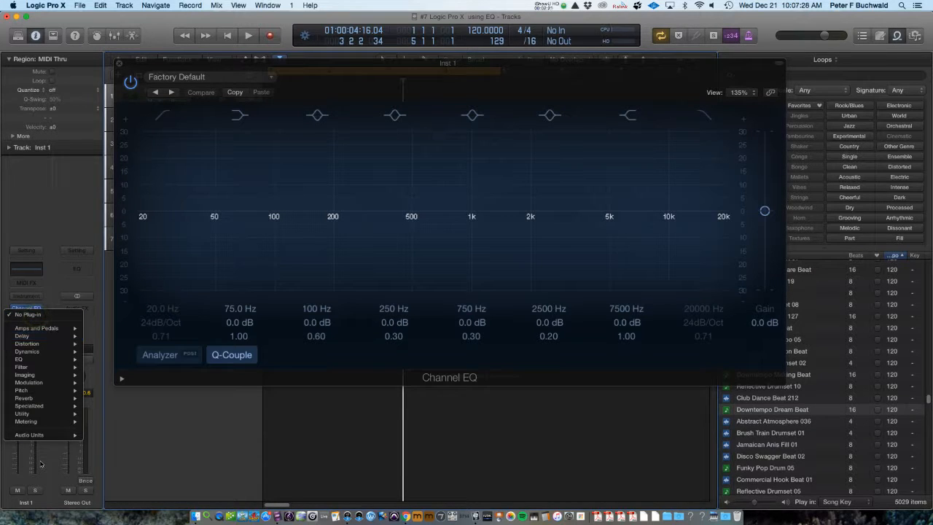
mouse_move(39, 435)
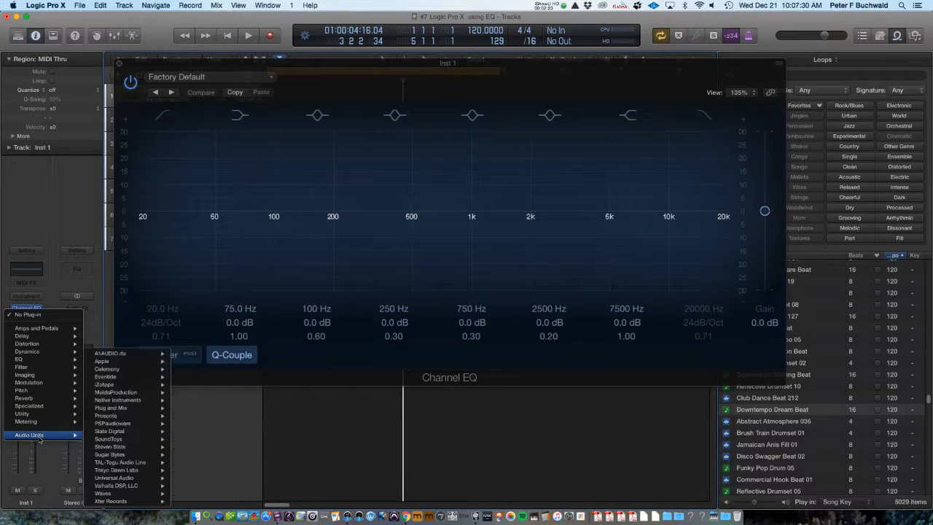
mouse_move(162, 361)
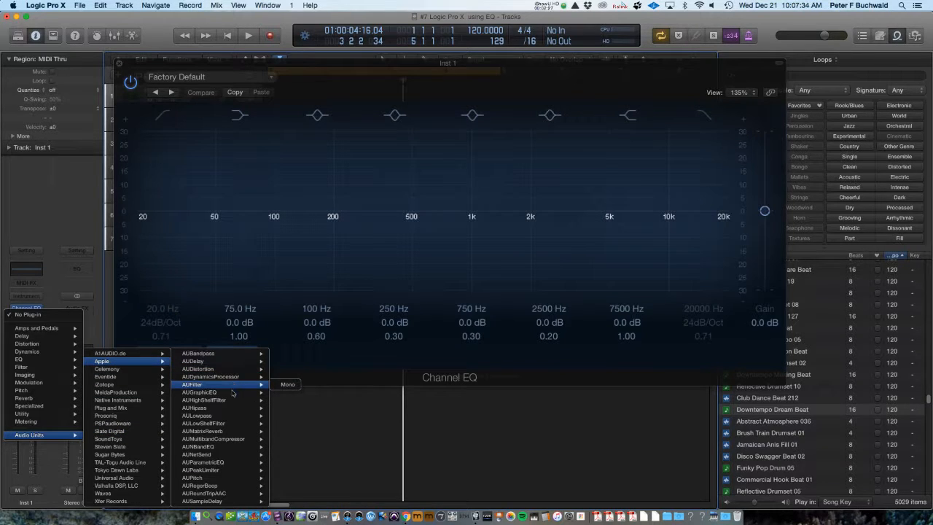
mouse_move(233, 394)
click(286, 394)
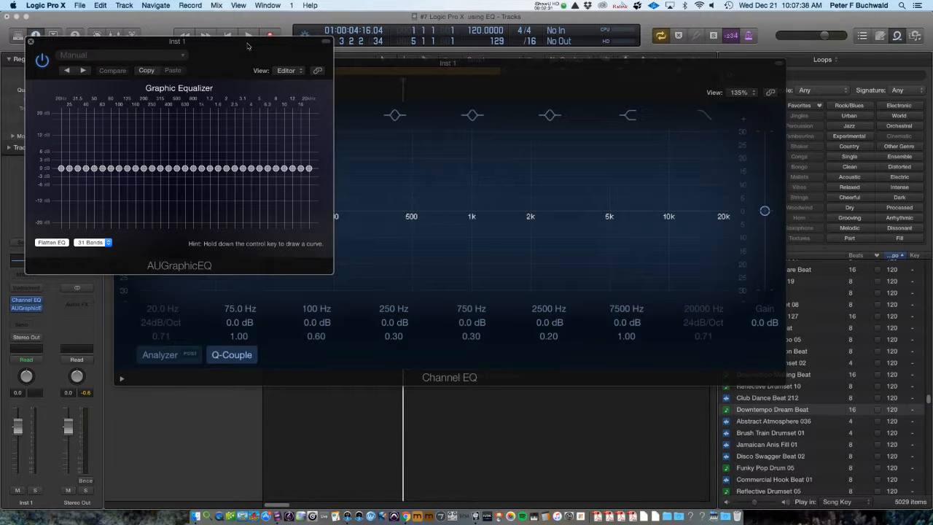
drag(246, 43, 432, 90)
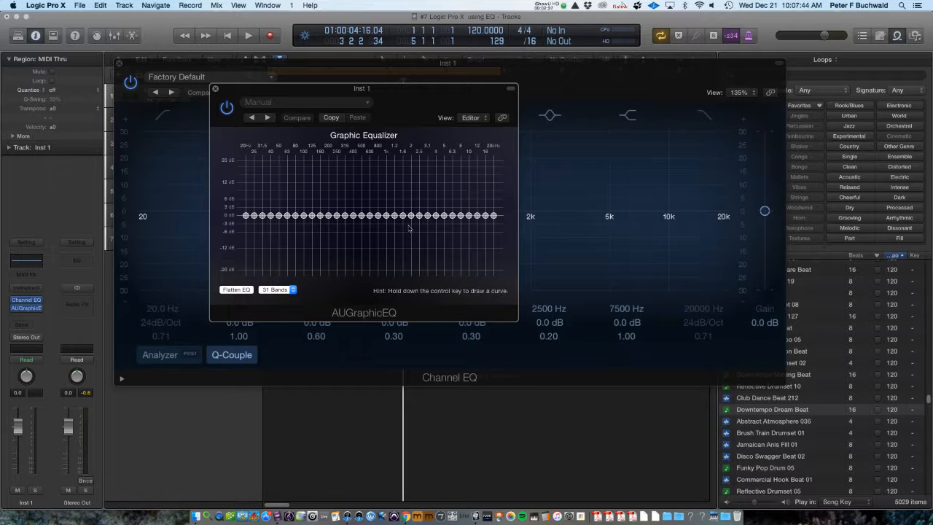
Step: Switch the graphic equalizer to 10 bands and lower the 2 kHz band to about -0.57 dB
click(276, 290)
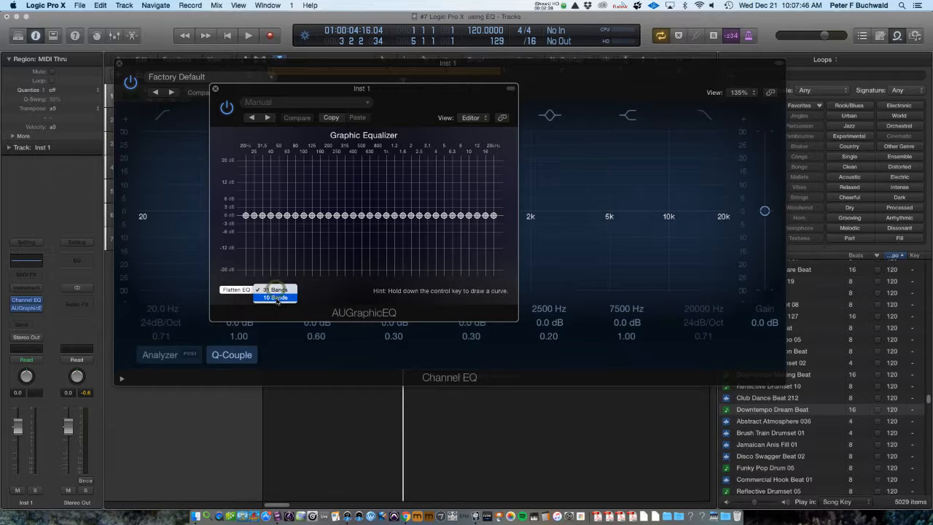
click(276, 293)
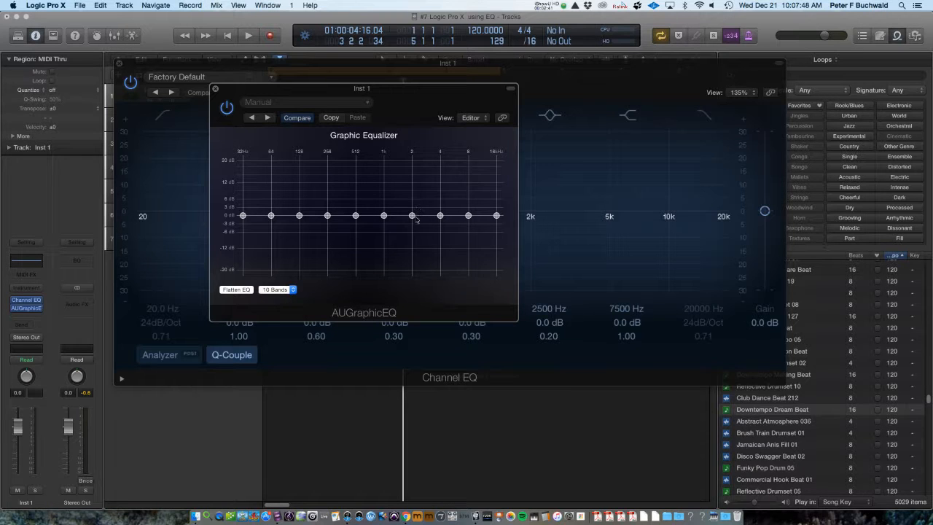
mouse_move(411, 216)
mouse_down()
mouse_move(413, 209)
mouse_move(413, 225)
mouse_move(413, 217)
mouse_up()
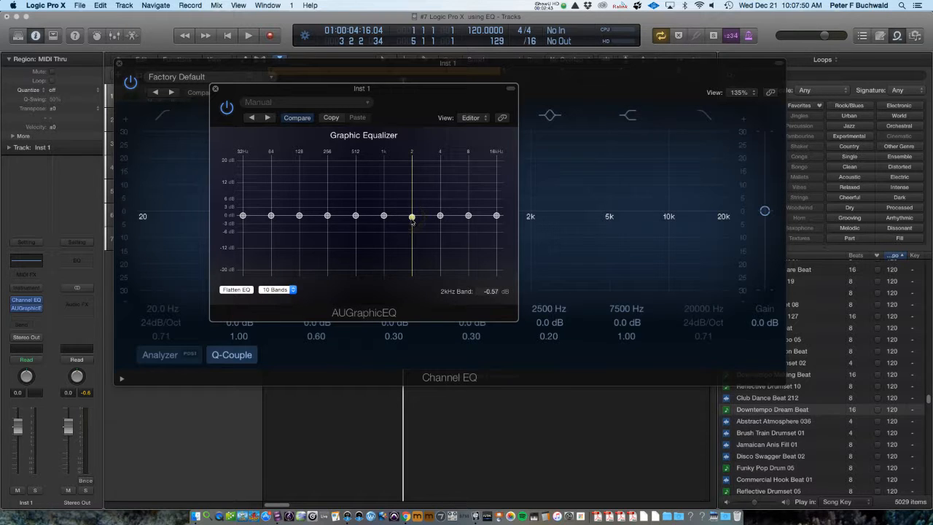
click(369, 104)
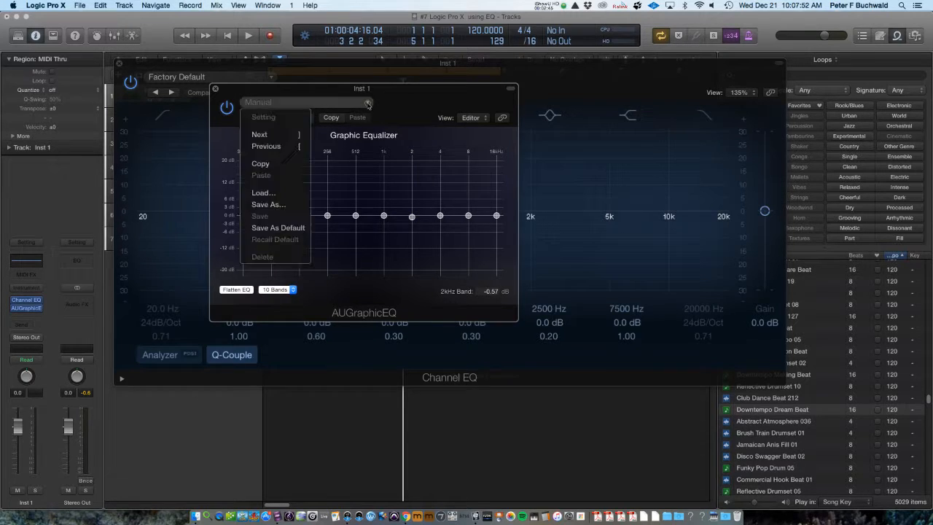
click(403, 100)
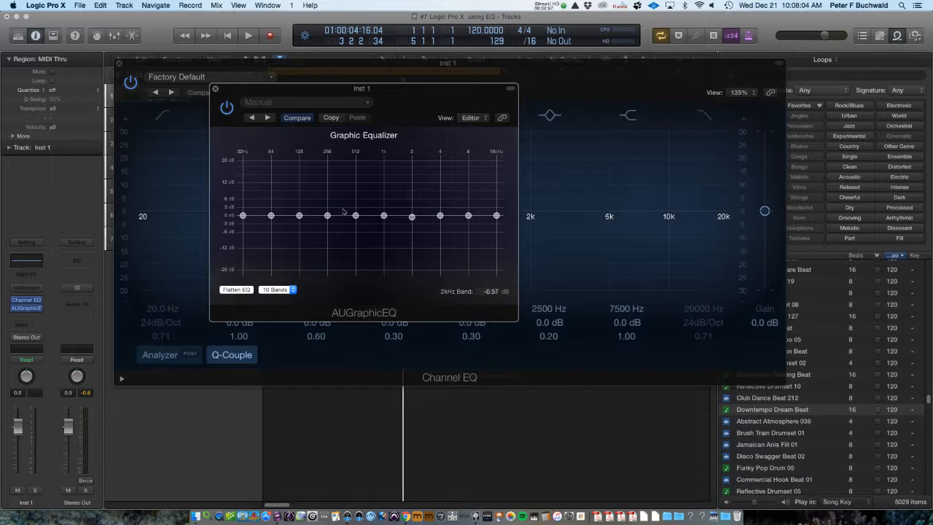
Step: Switch to 31 bands, dip the 80–100 Hz and 250–400 Hz bands, and raise the highest bands, with 20 kHz at about 1.23 dB
click(269, 291)
click(268, 281)
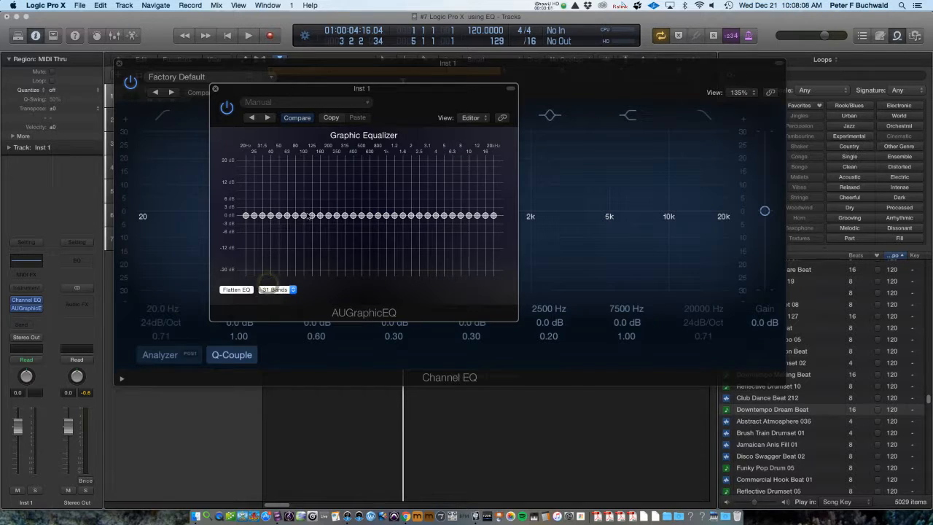
drag(304, 216, 354, 228)
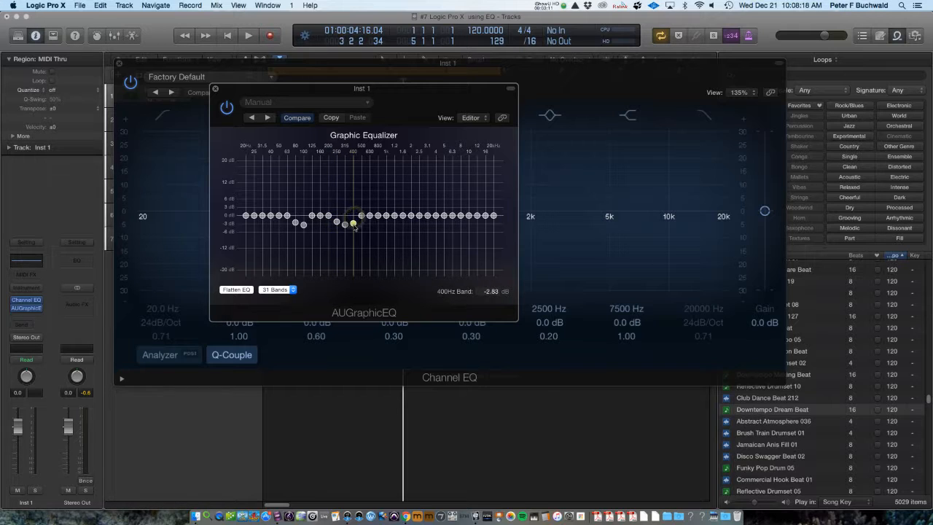
drag(476, 215, 494, 212)
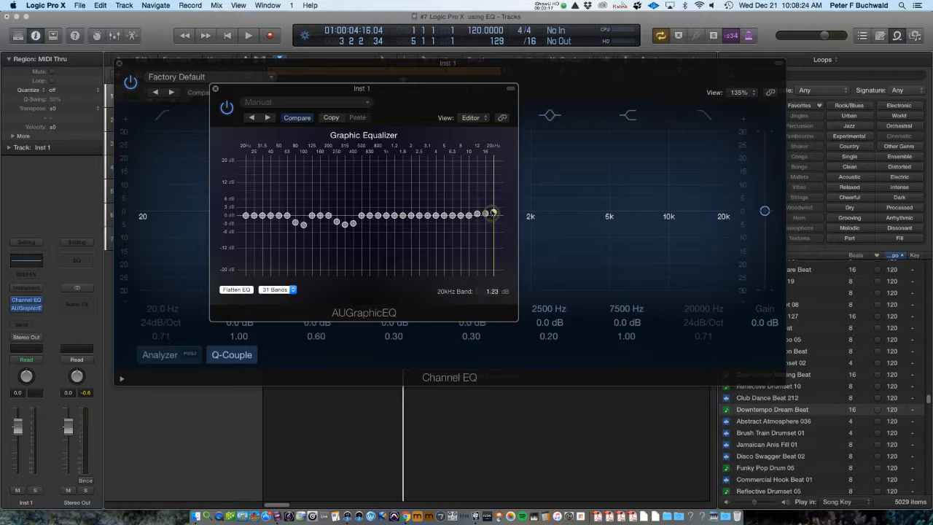
click(303, 223)
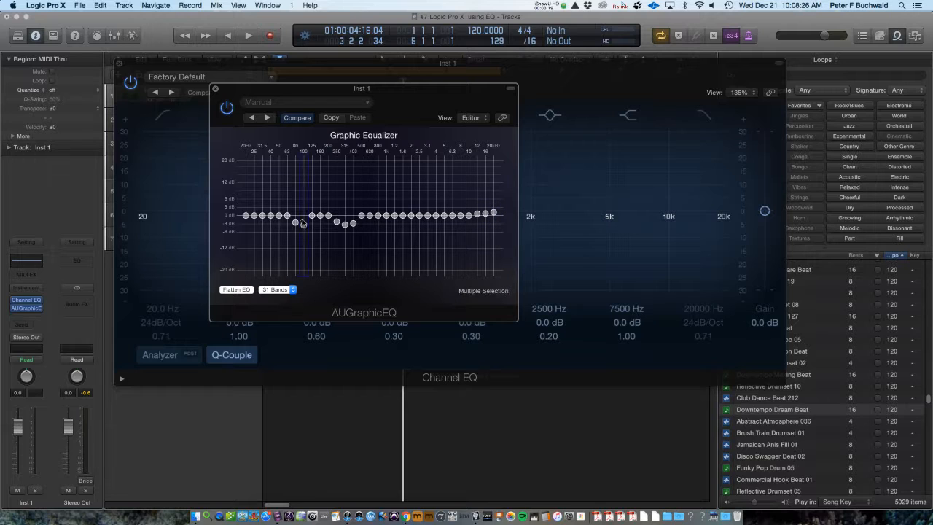
Step: Flatten all bands of the graphic equalizer and close its window
click(236, 290)
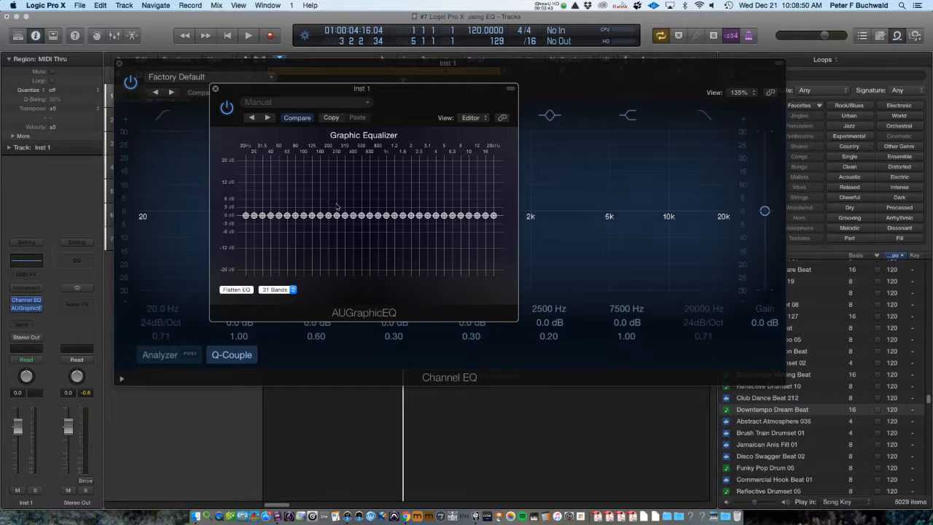
click(216, 90)
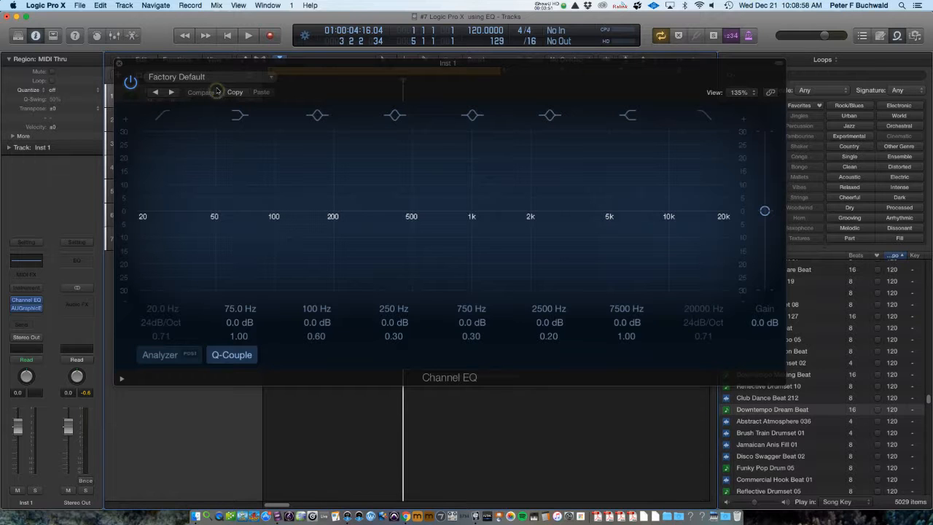
Step: Turn on the Channel EQ's low-cut band at 20 Hz and high-cut band at 20000 Hz
drag(251, 67, 217, 65)
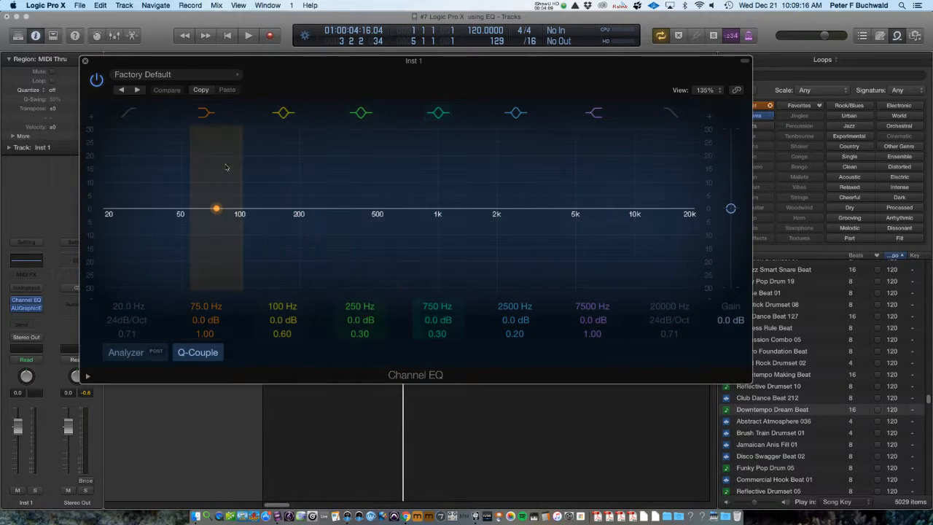
click(130, 114)
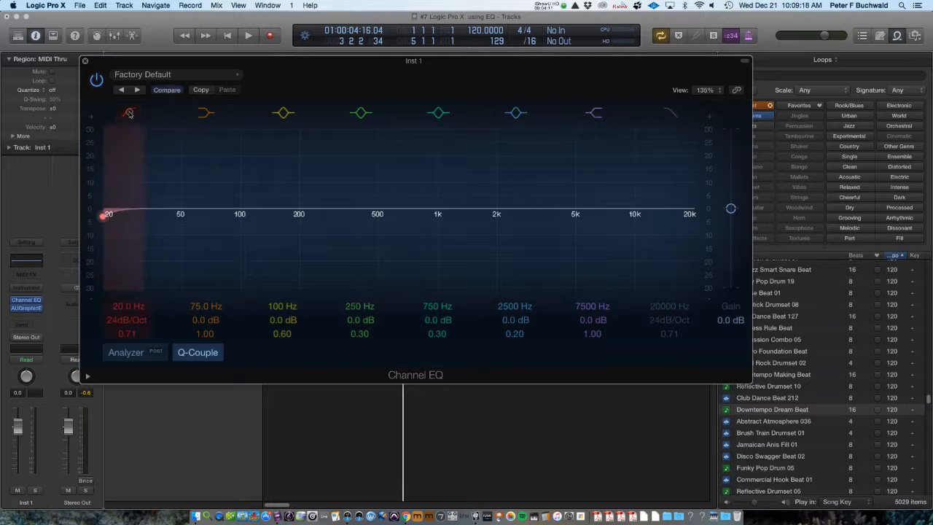
click(670, 116)
click(670, 117)
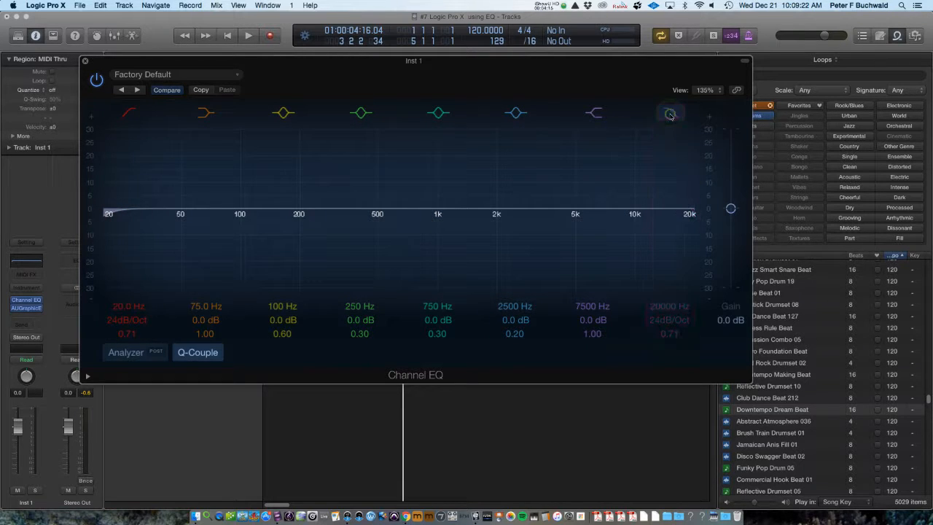
click(670, 116)
click(670, 115)
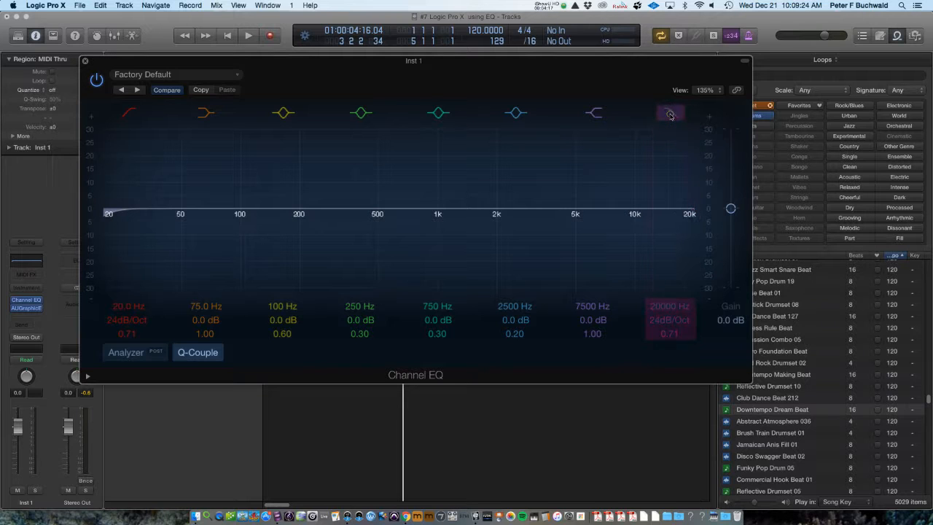
click(670, 116)
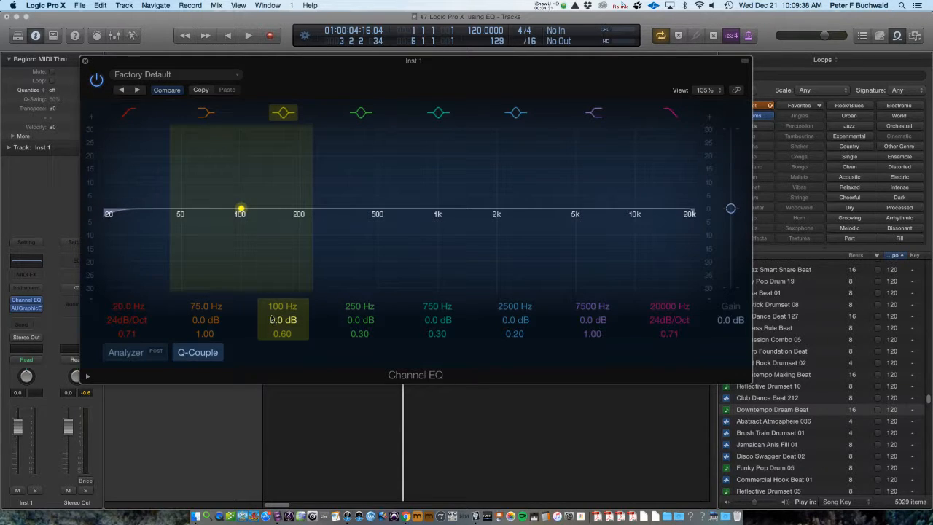
Step: Set the yellow 100 Hz bell band to 140 Hz with -0.5 dB gain and a Q of 0.20
mouse_move(241, 210)
mouse_down()
mouse_move(239, 180)
mouse_move(241, 235)
mouse_move(242, 212)
mouse_up()
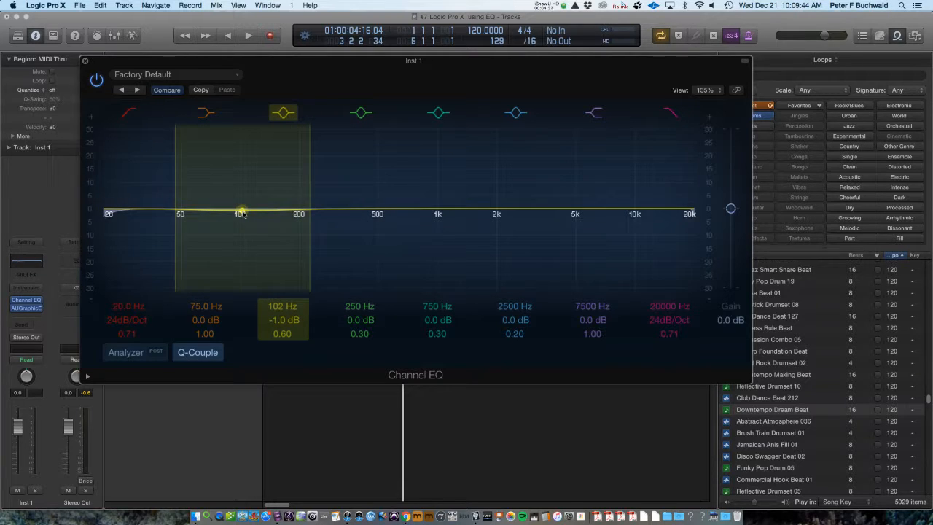
mouse_move(281, 321)
mouse_down()
mouse_move(281, 333)
mouse_move(280, 302)
mouse_move(283, 321)
mouse_up()
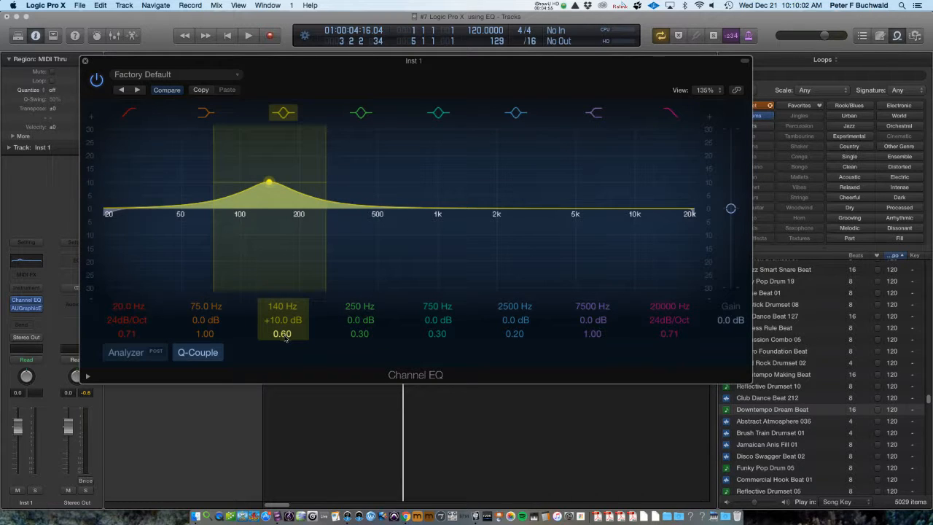
drag(282, 334, 280, 323)
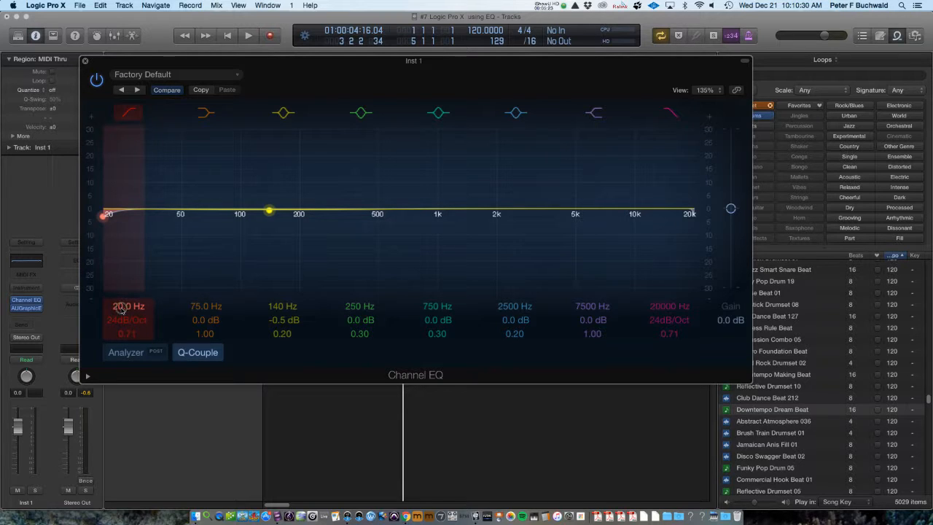
Step: Raise the low-cut band's frequency to 1200 Hz and set its slope to 48 dB/Oct
drag(123, 309, 119, 323)
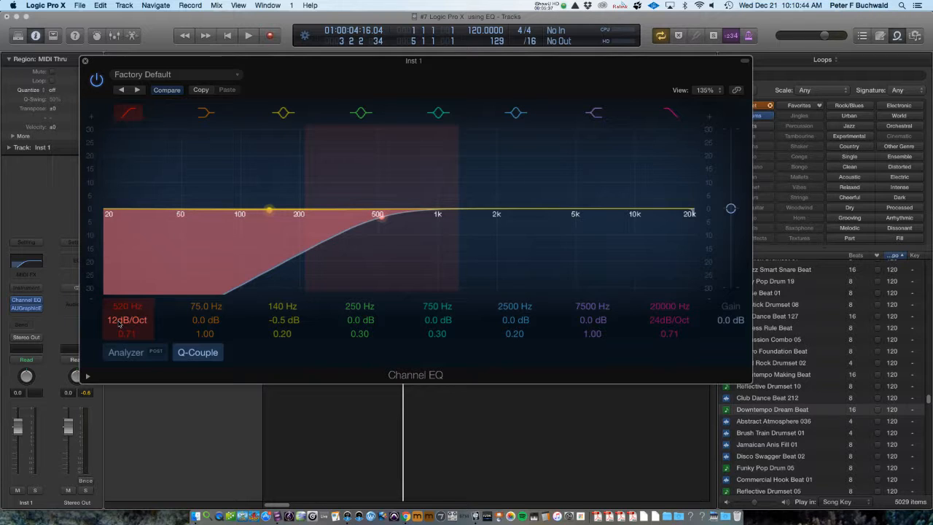
drag(120, 323, 120, 326)
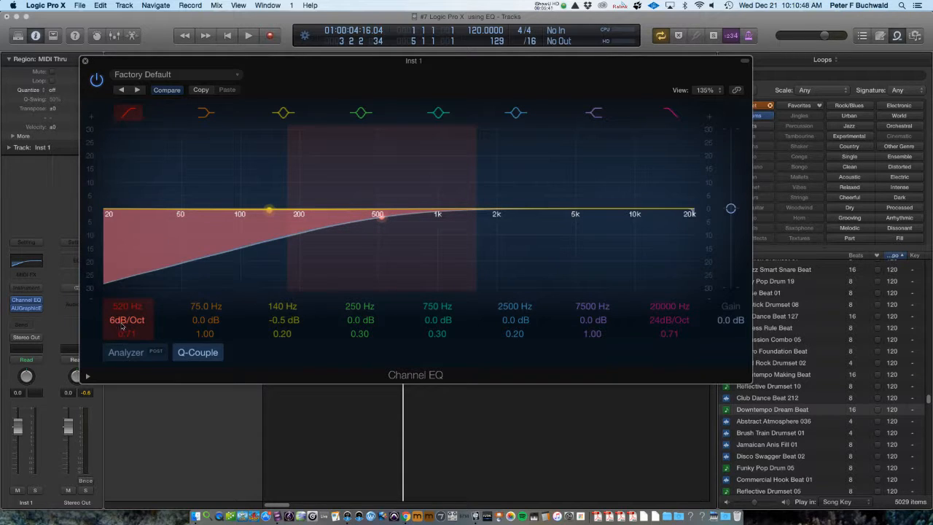
drag(121, 323, 122, 321)
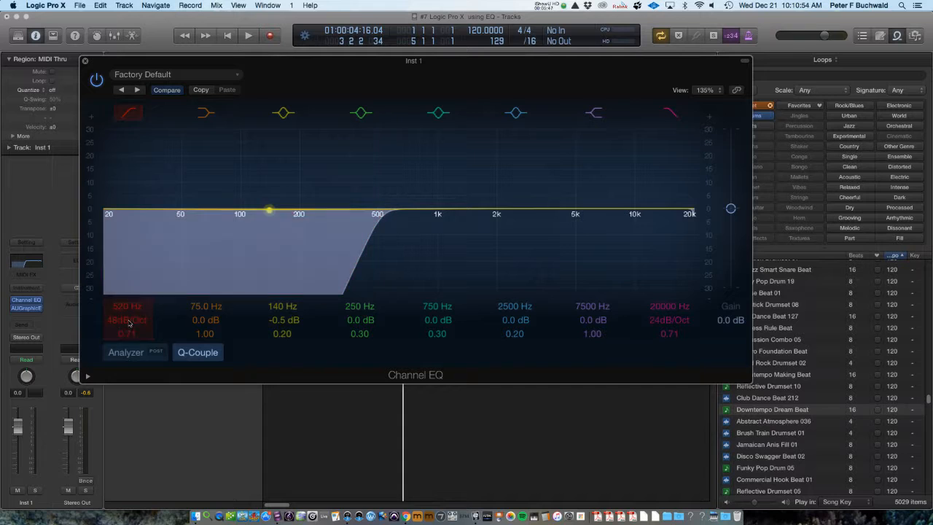
drag(127, 332, 128, 310)
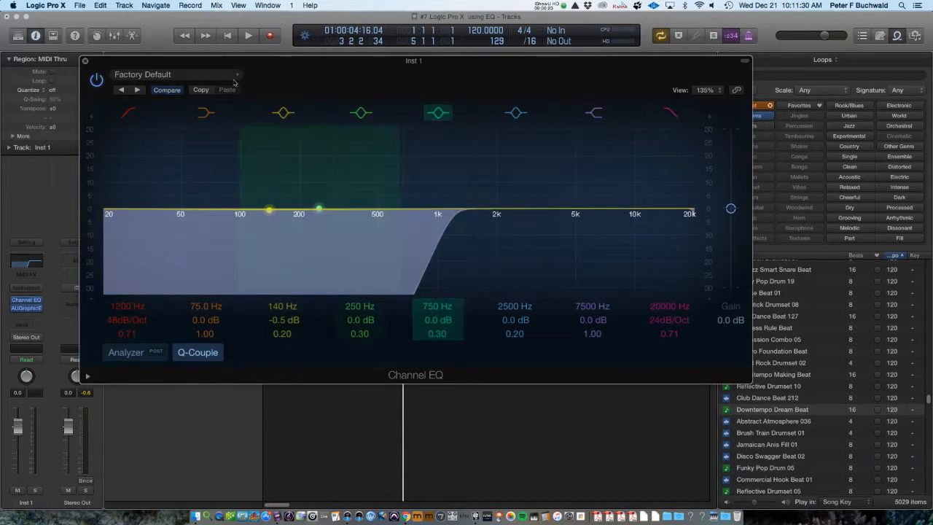
click(123, 321)
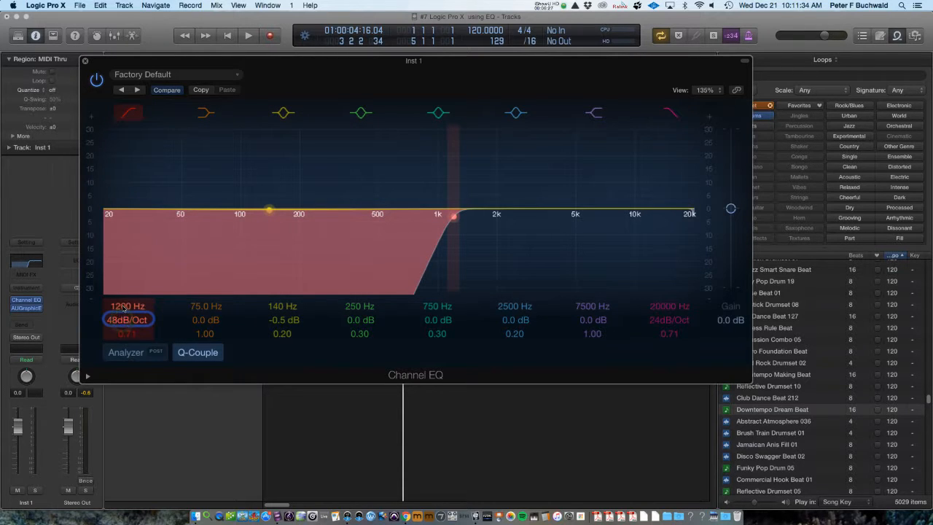
Step: Return the Channel EQ's low-cut band to 20 Hz and turn on the high-cut band, lowering it to 235 Hz
drag(123, 307, 123, 309)
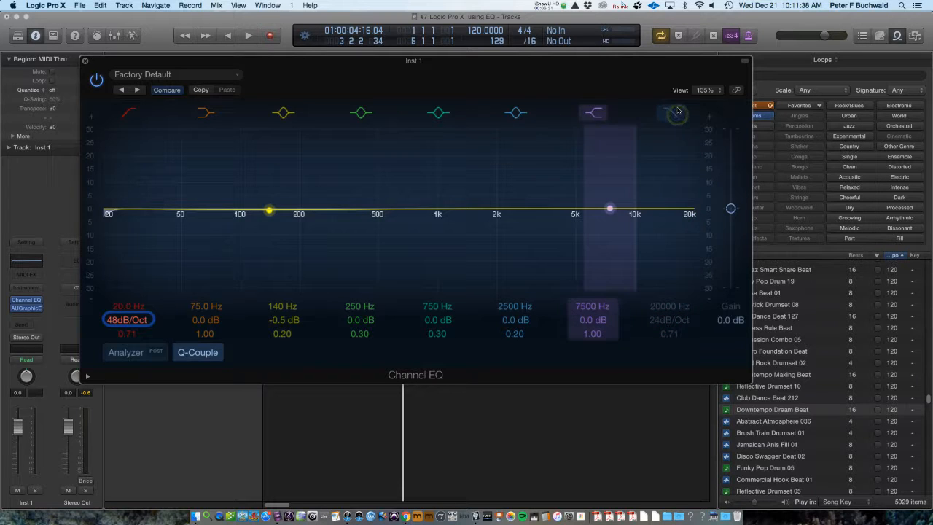
click(676, 111)
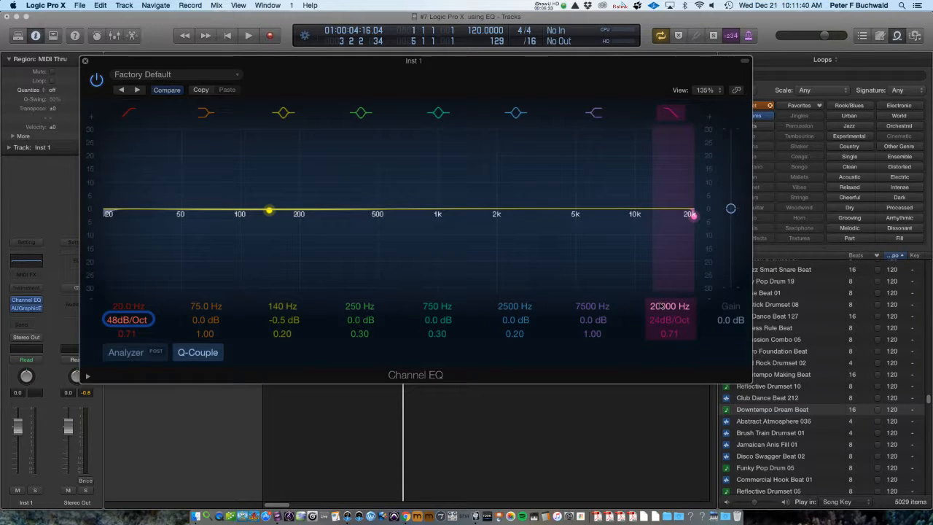
drag(660, 306, 660, 305)
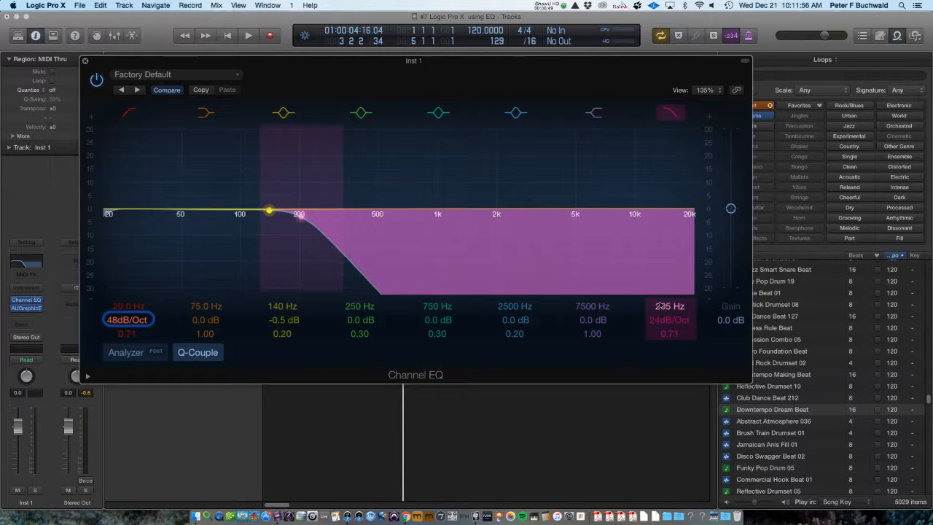
Step: Sweep the high-cut band's frequency up and down, settle it at 7200 Hz, and close the Channel EQ window
scroll(660, 306, up, 3)
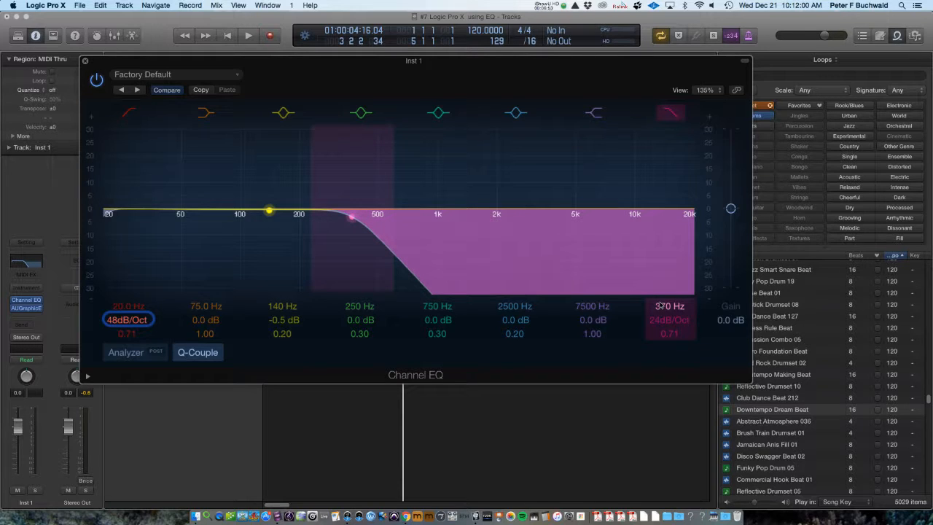
scroll(660, 306, up, 8)
scroll(660, 306, down, 8)
scroll(660, 306, down, 6)
scroll(660, 306, up, 1)
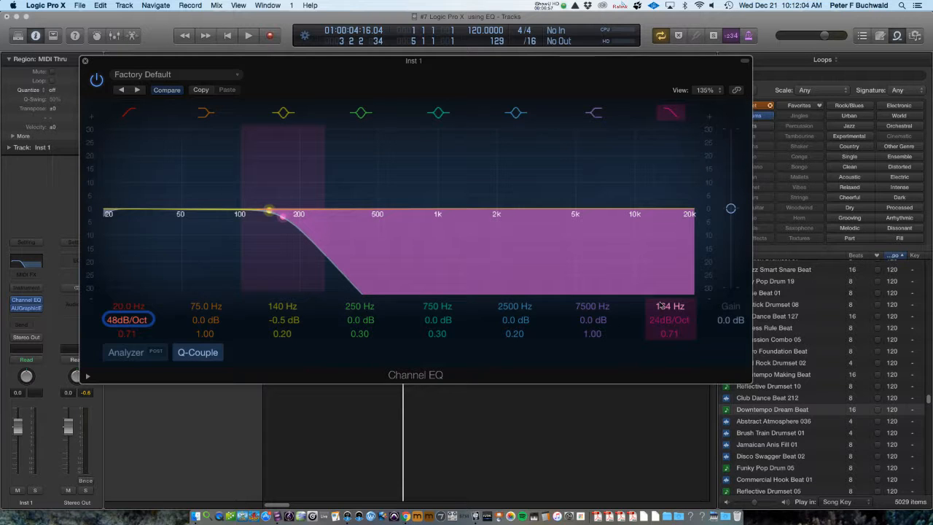
scroll(661, 306, down, 4)
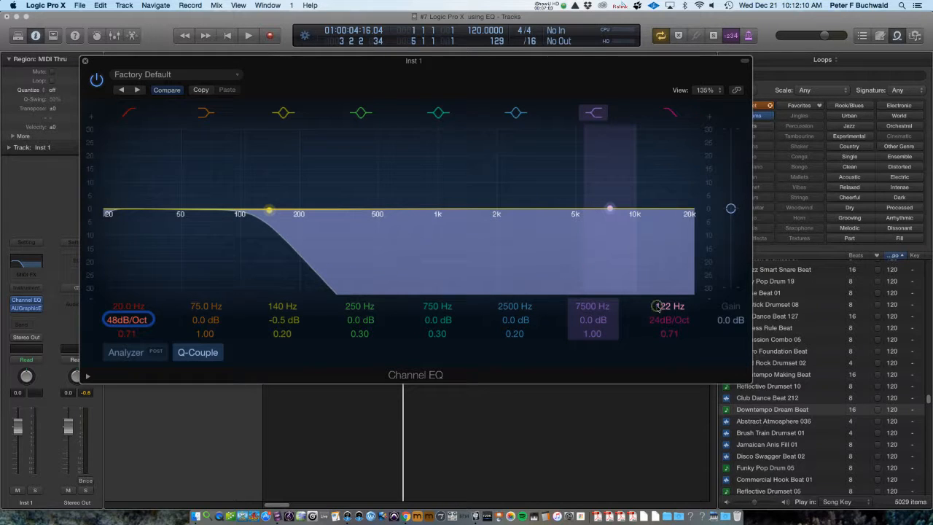
scroll(658, 306, up, 15)
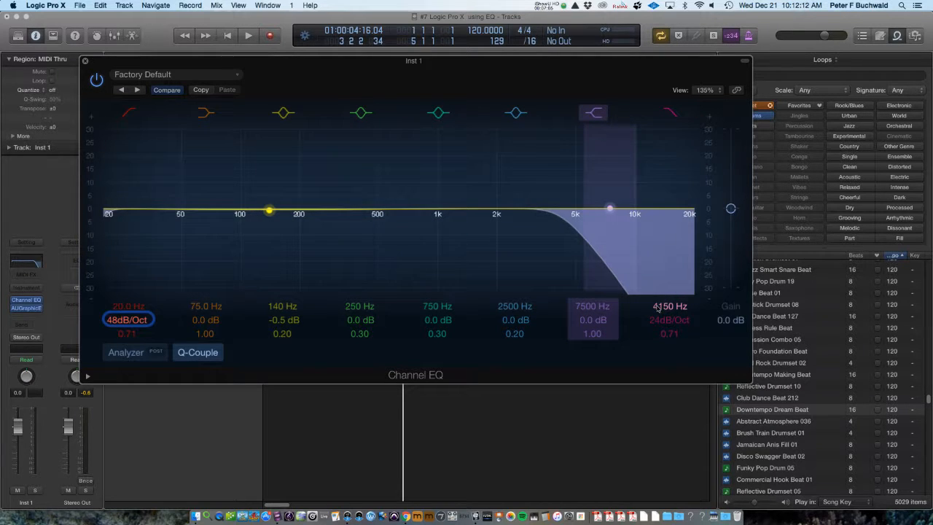
scroll(658, 306, up, 8)
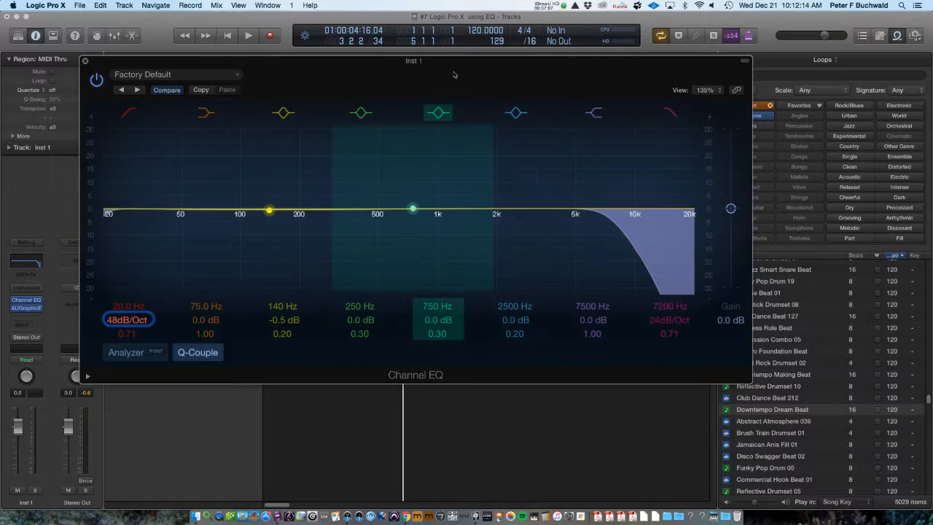
drag(449, 62, 599, 73)
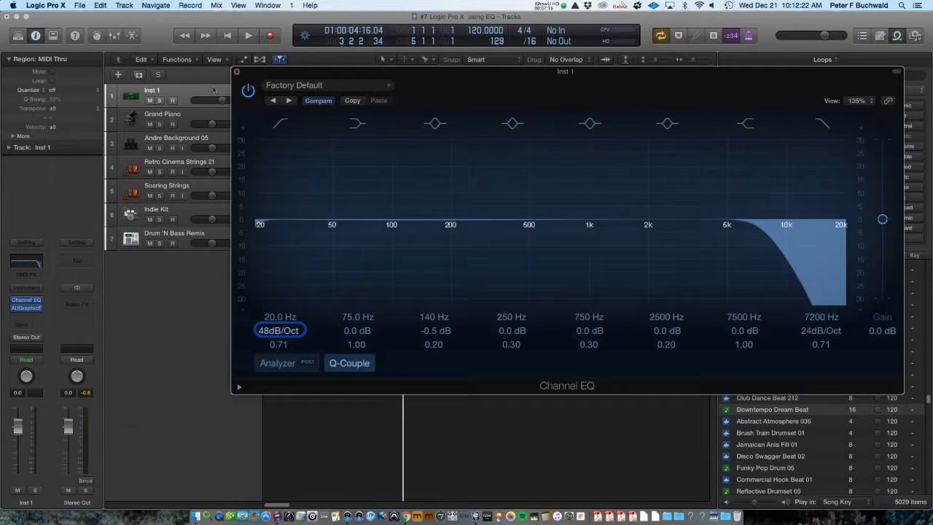
click(236, 73)
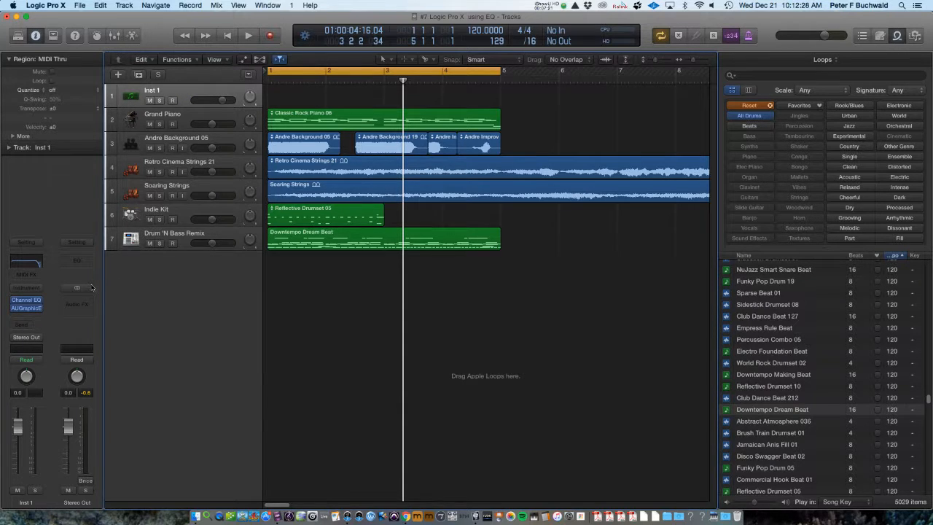
Step: Show track automation and look through the Channel EQ parameters available for Inst 1's automation lane
key(a)
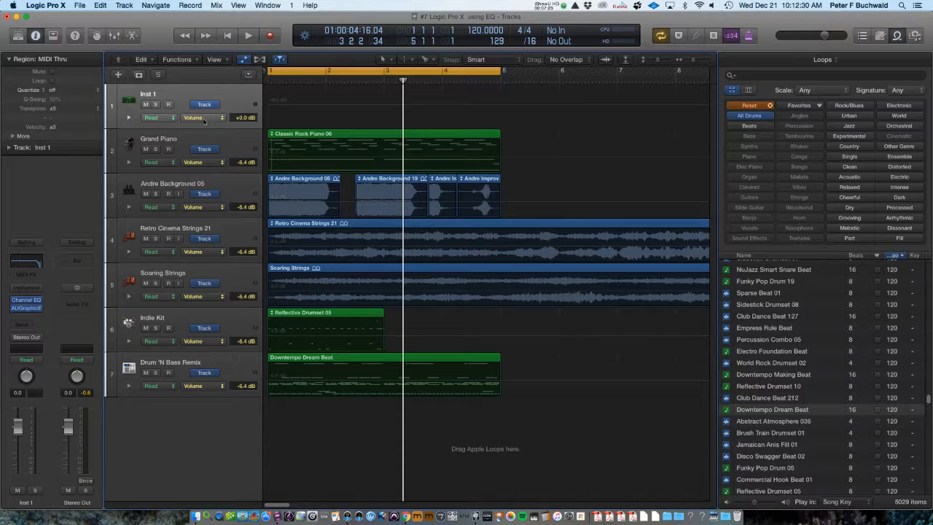
click(202, 117)
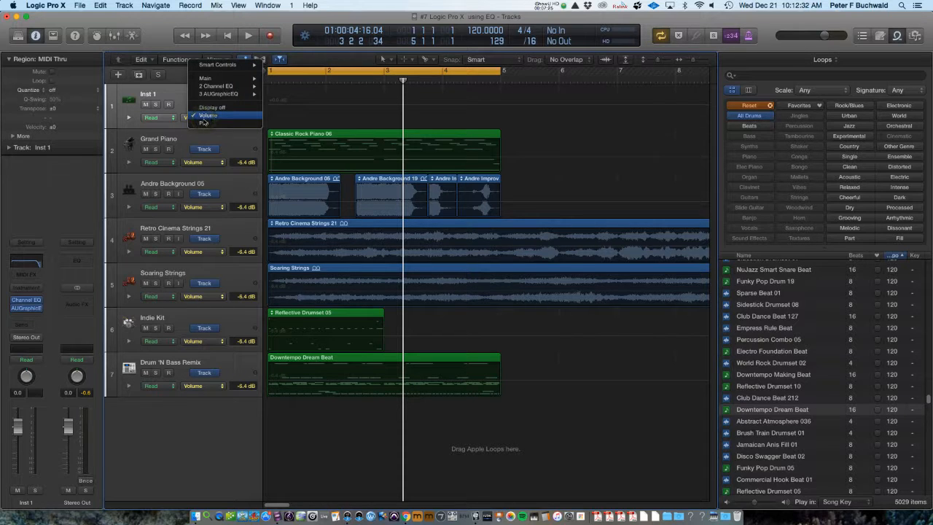
mouse_move(239, 88)
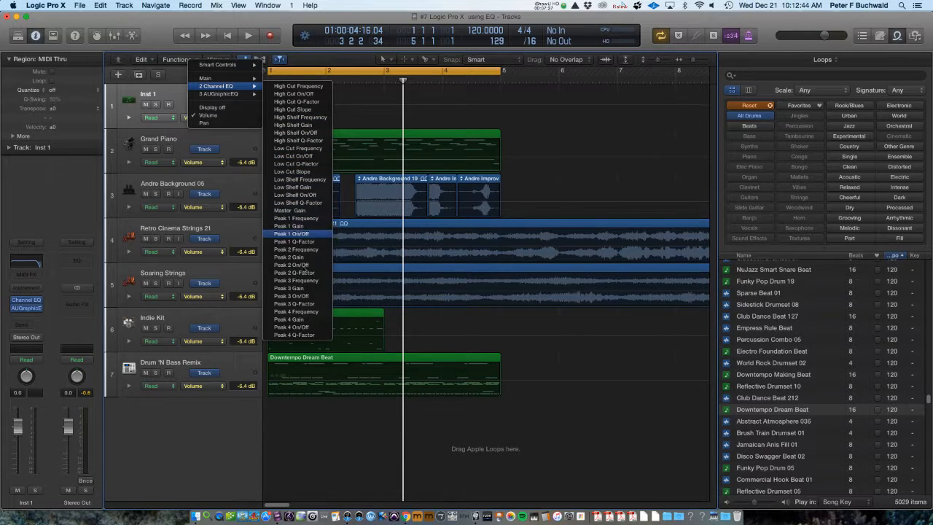
click(282, 19)
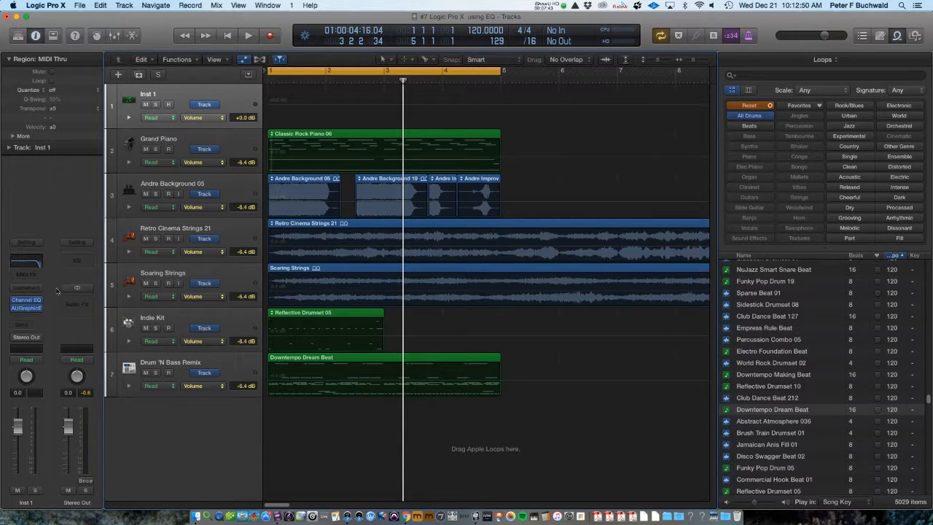
Step: Set the Inst 1 track's automation mode to Touch and solo the track
click(27, 360)
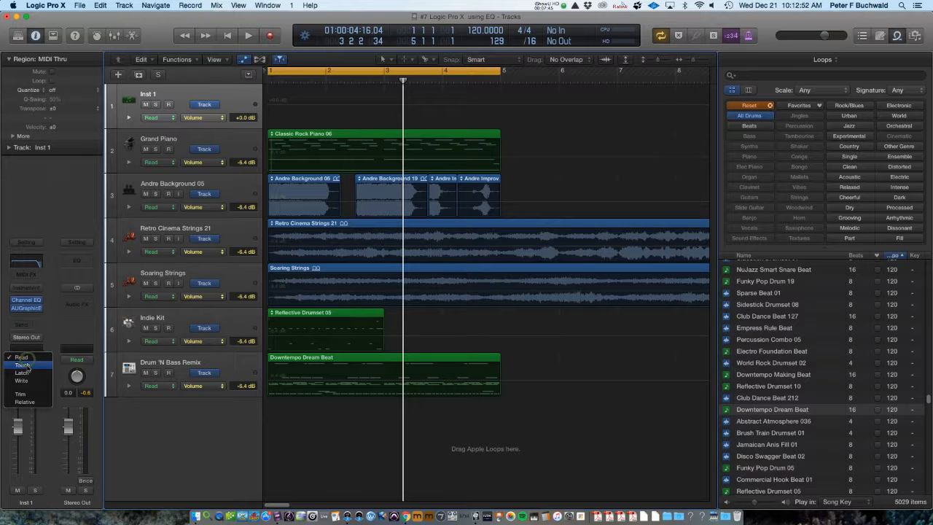
click(23, 365)
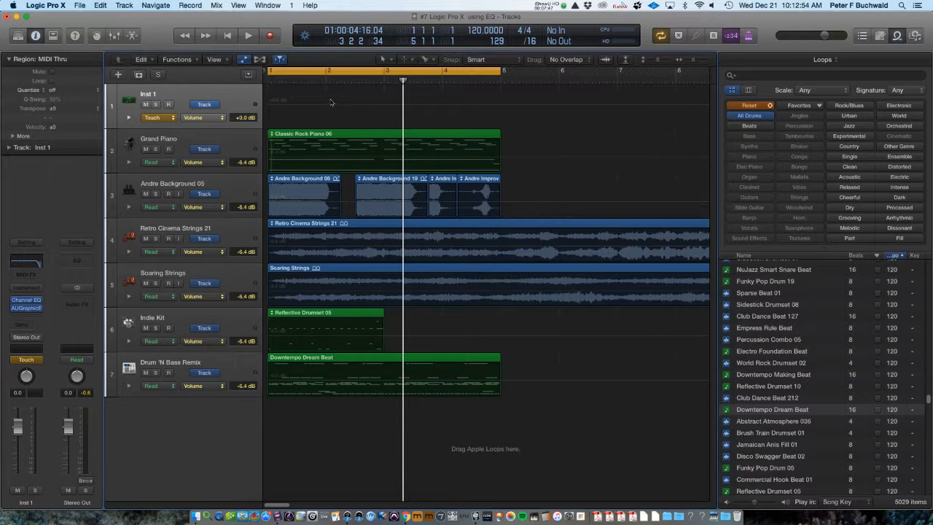
click(155, 105)
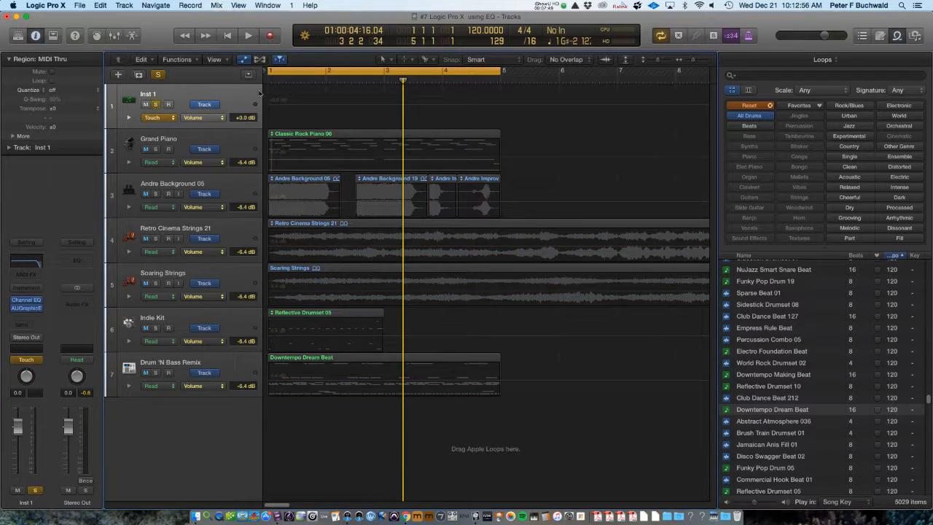
Step: Play from the beginning with cycling off and record movements of the Channel EQ's high-cut frequency as automation on Inst 1
key(c)
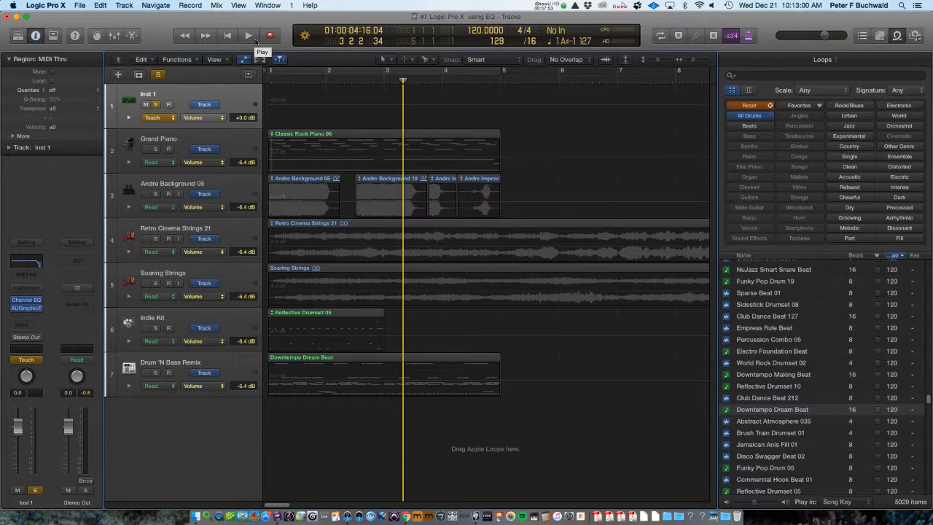
key(Return)
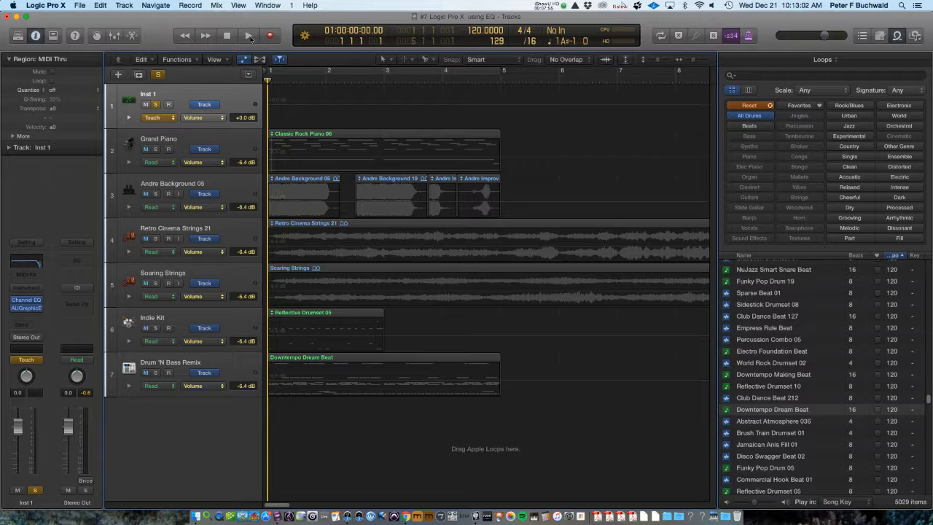
click(248, 36)
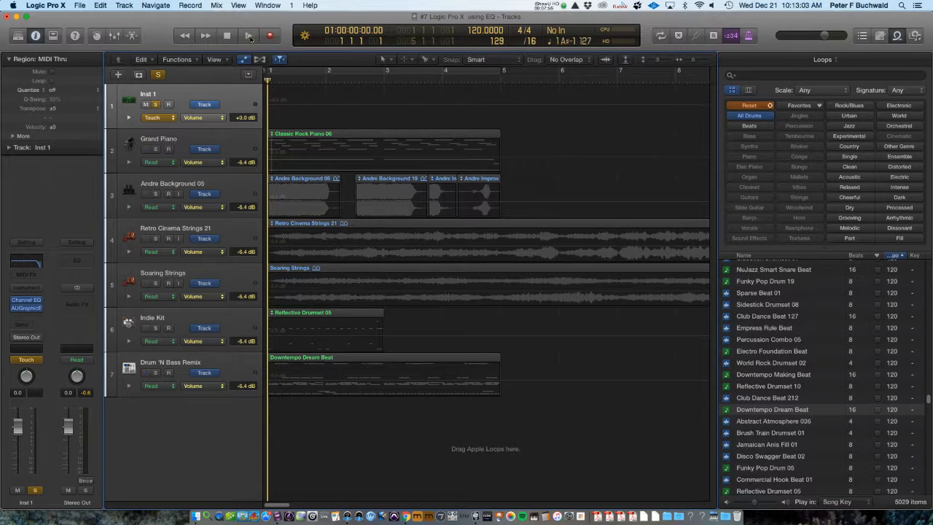
click(26, 300)
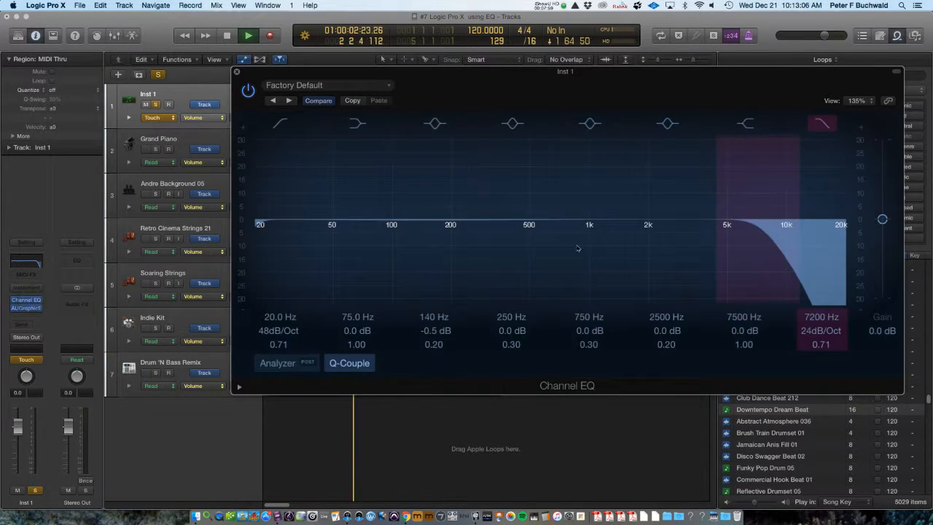
drag(821, 313, 815, 312)
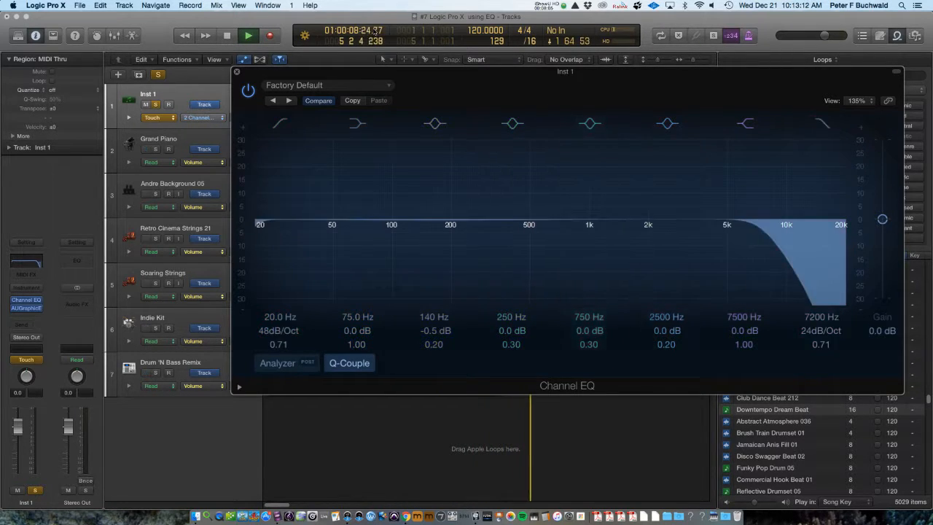
key(space)
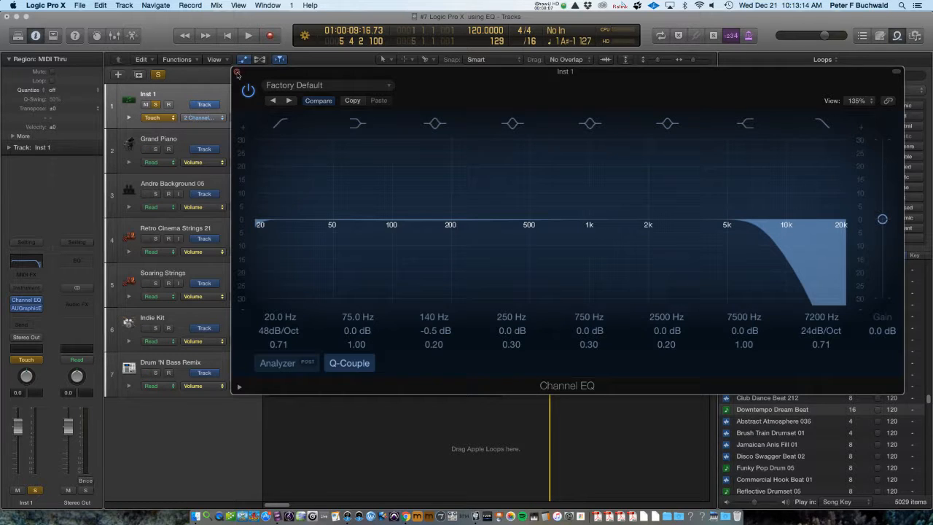
click(237, 73)
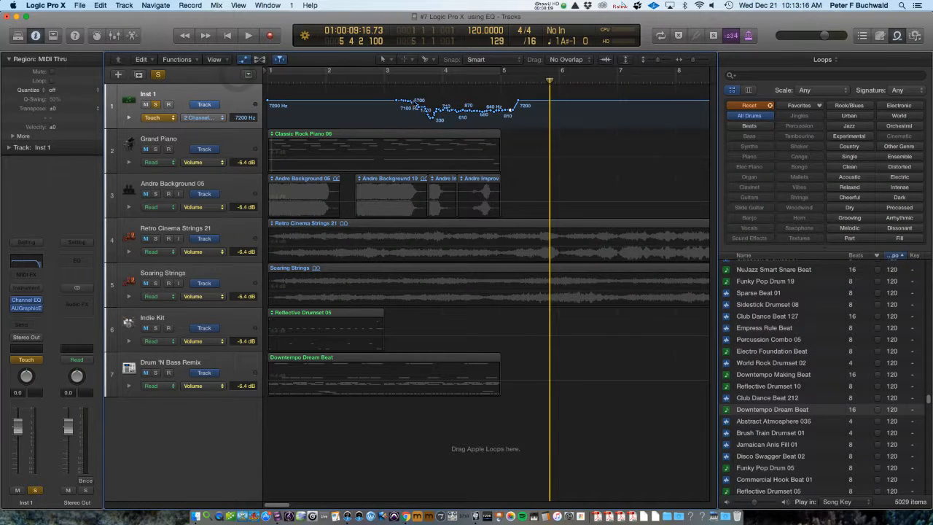
Step: Play back the recorded high-cut automation from about bar 3 with the Channel EQ window open below the Inst 1 lane
click(397, 82)
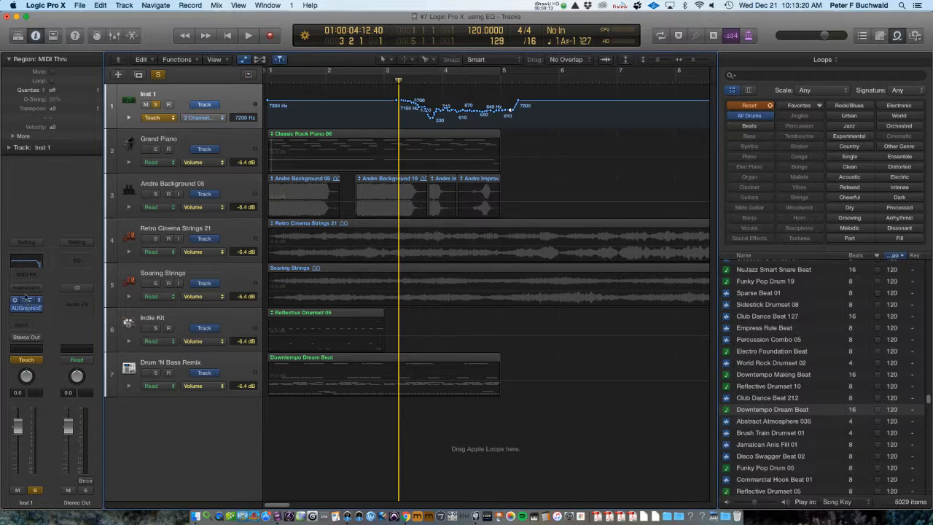
click(26, 262)
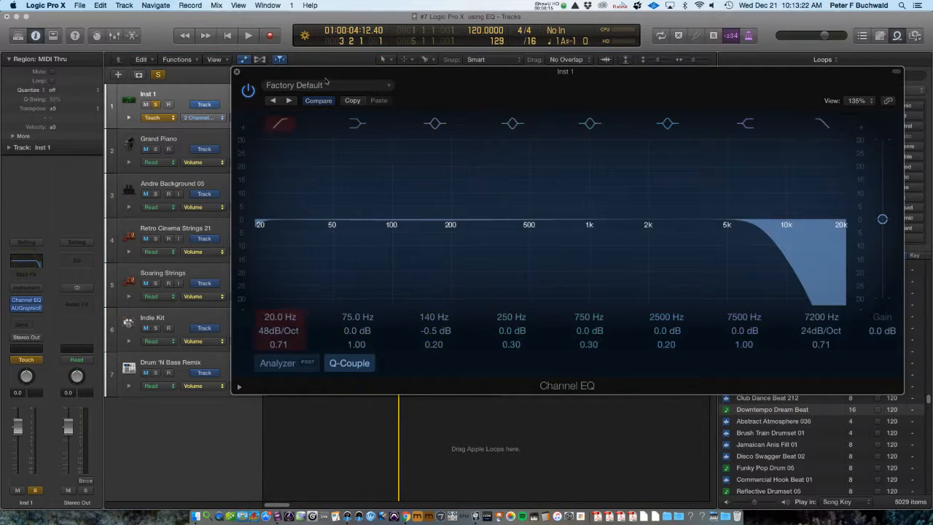
drag(325, 78, 329, 210)
key(space)
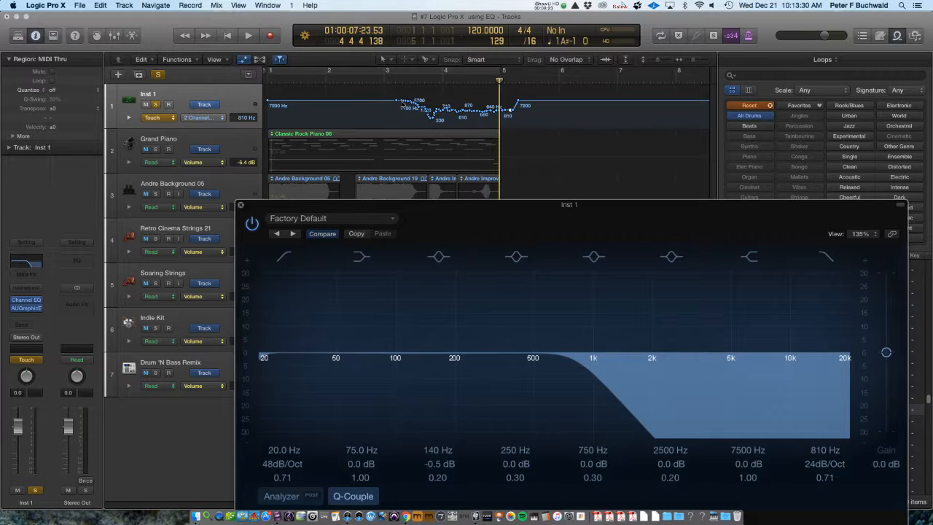
Step: Replace the recorded high-cut automation between bars 3 and 5 with a ramp rising from 20 Hz to 8400 Hz
drag(403, 102, 516, 102)
drag(401, 100, 402, 124)
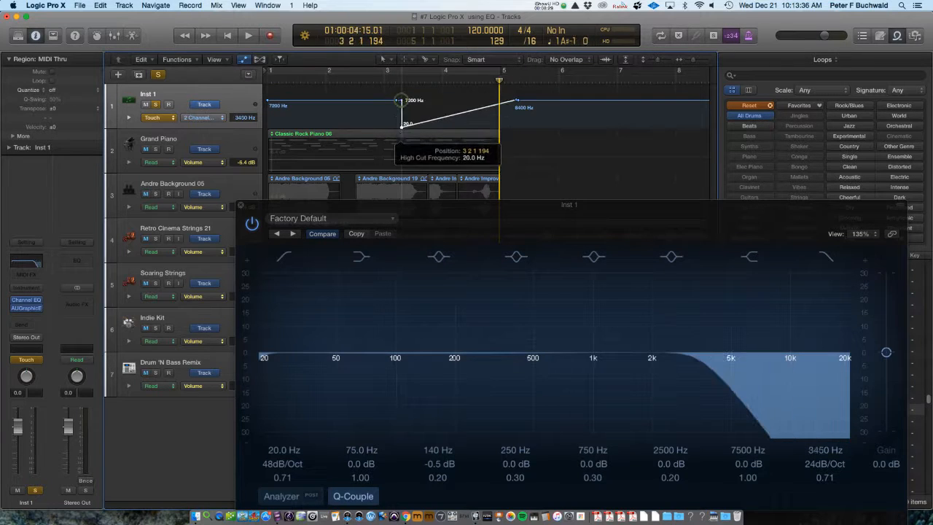
click(409, 81)
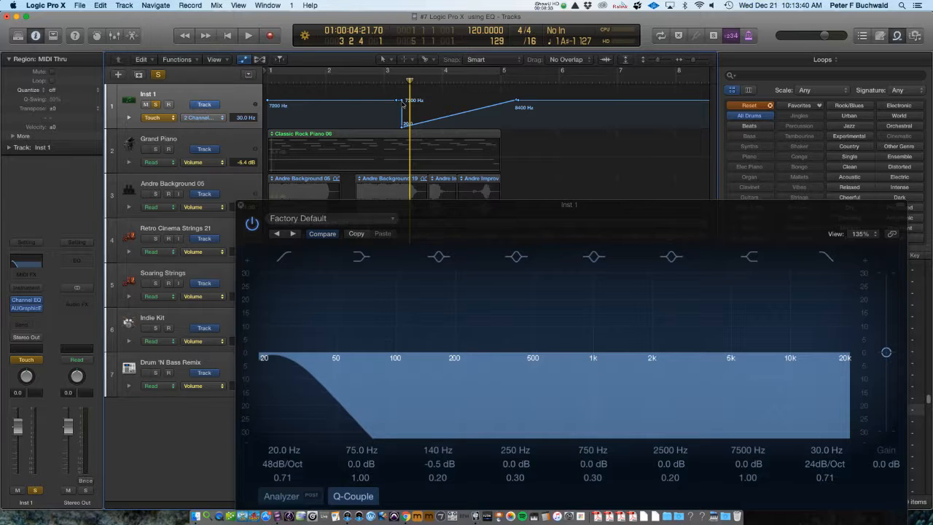
Step: Remove the 7200 Hz automation points before the ramp so the high-cut frequency holds at 20 Hz from bar 1
click(401, 101)
click(397, 101)
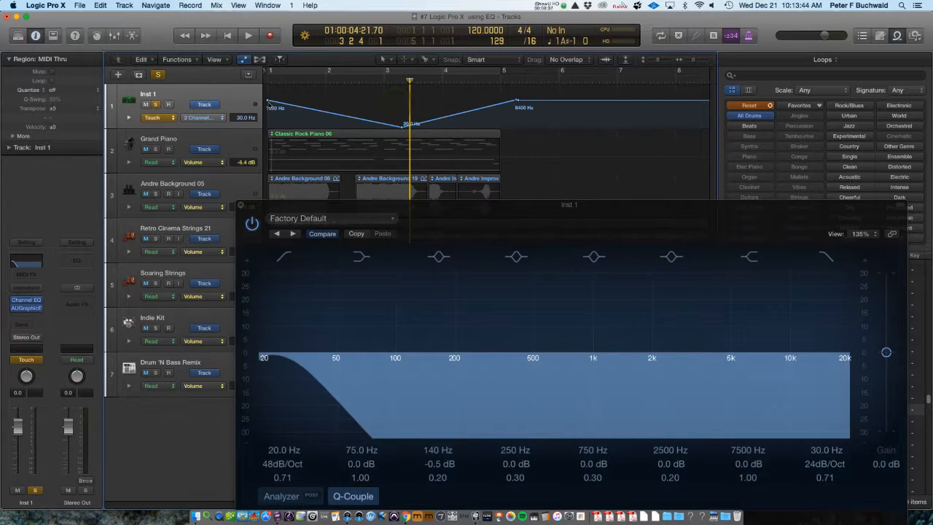
click(267, 101)
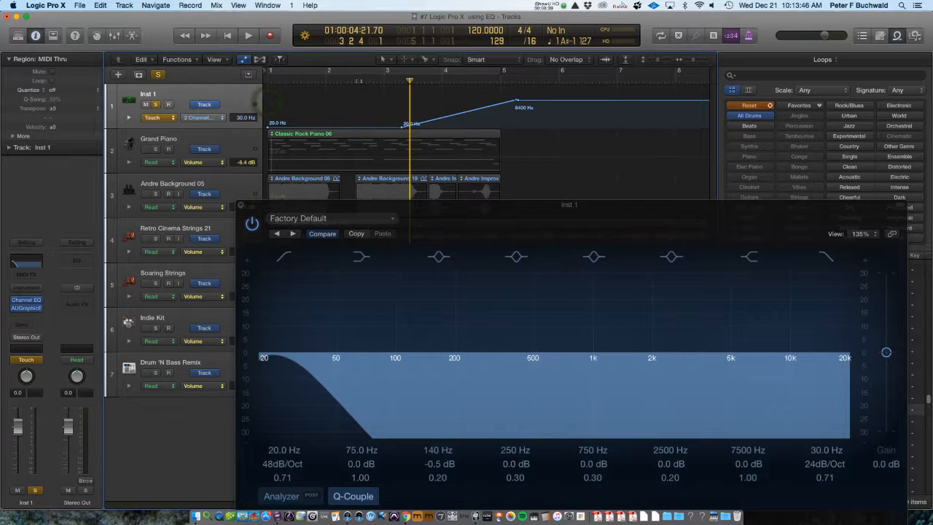
Step: Play the high-cut ramp from about bar 2.5 to just past bar 5 while watching the Channel EQ curve
click(357, 80)
key(space)
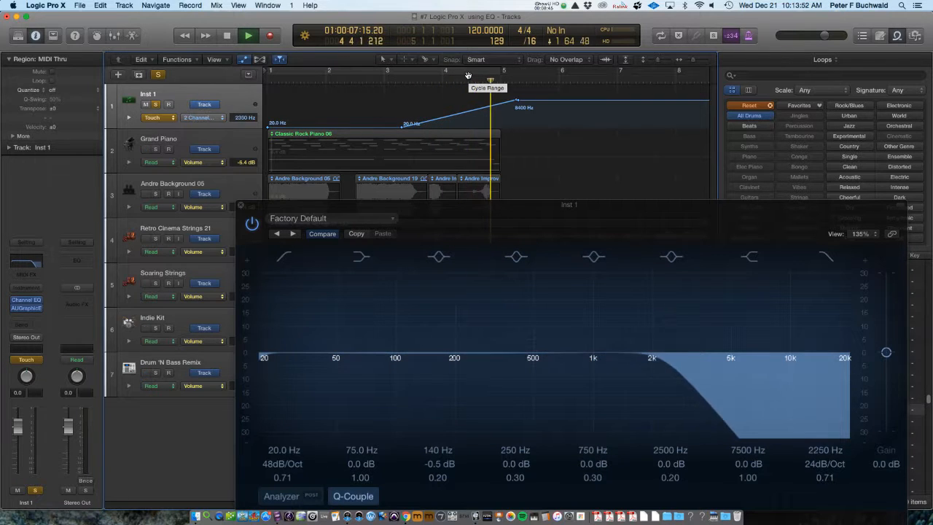
key(space)
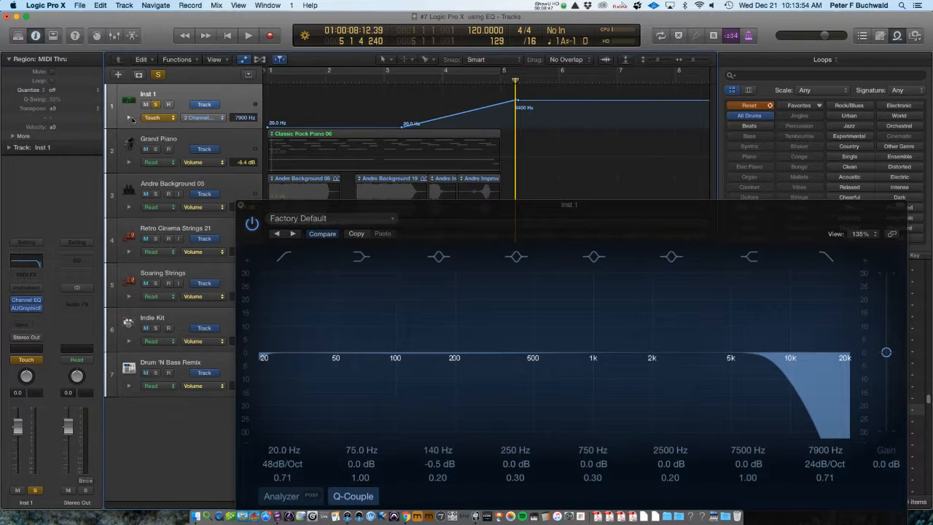
Step: Show a second automation lane under Inst 1 and add a volume automation line at 0.0 dB
click(129, 118)
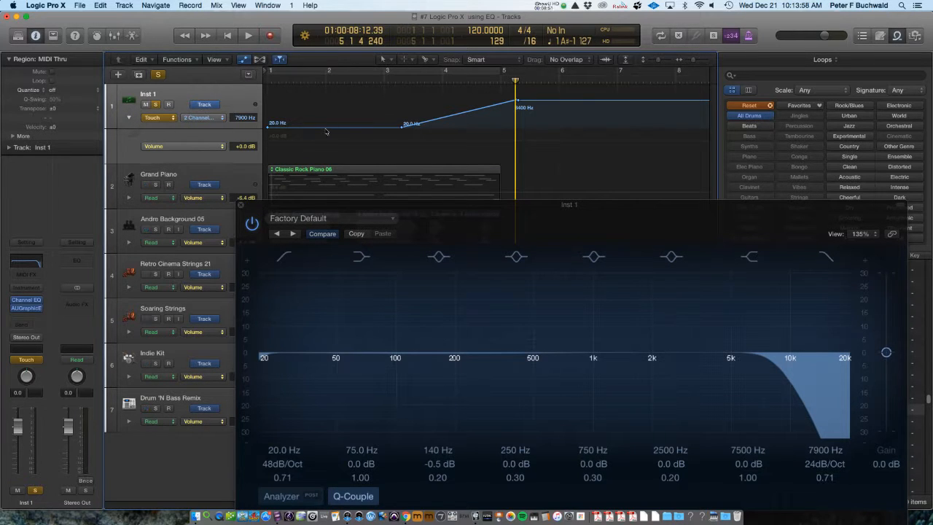
click(306, 141)
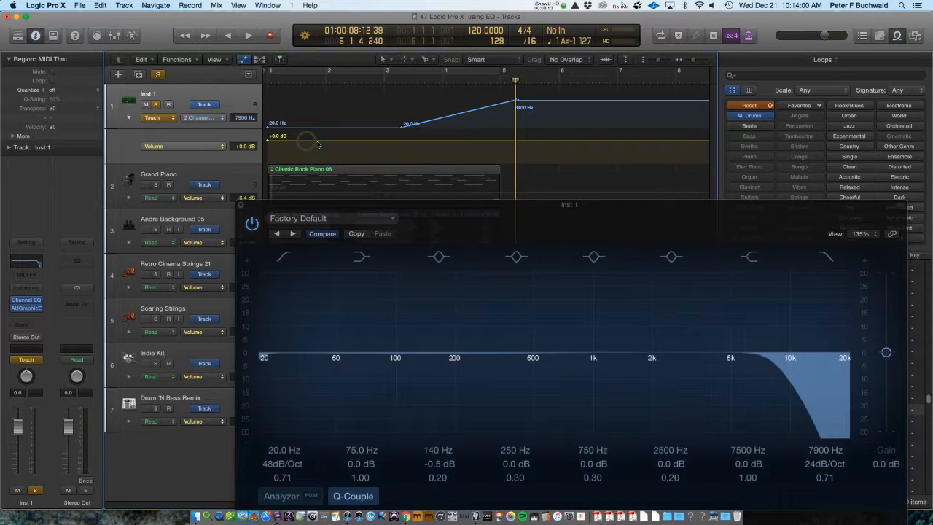
Step: Draw a volume fade on the Inst 1 lane from 0.0 dB just before bar 2 down to -58.5 dB near bar 3.5
click(317, 140)
click(412, 141)
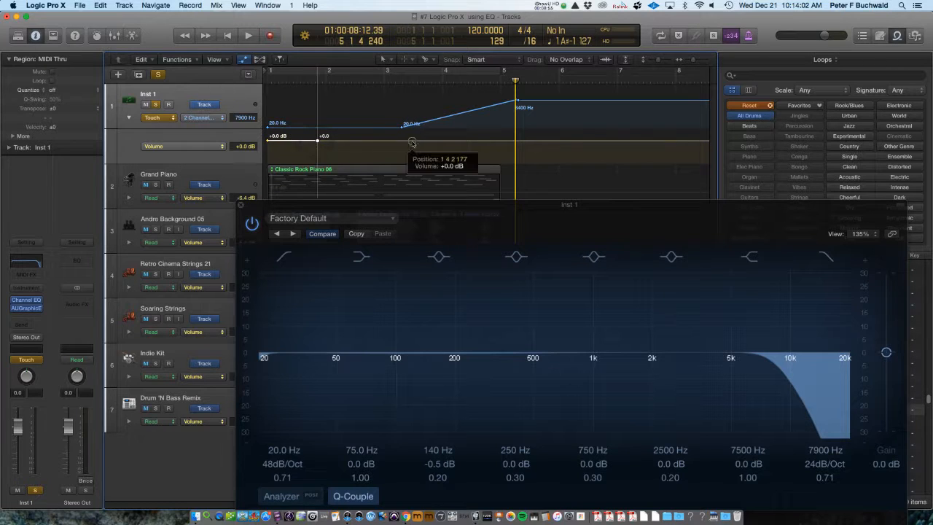
drag(413, 141, 412, 163)
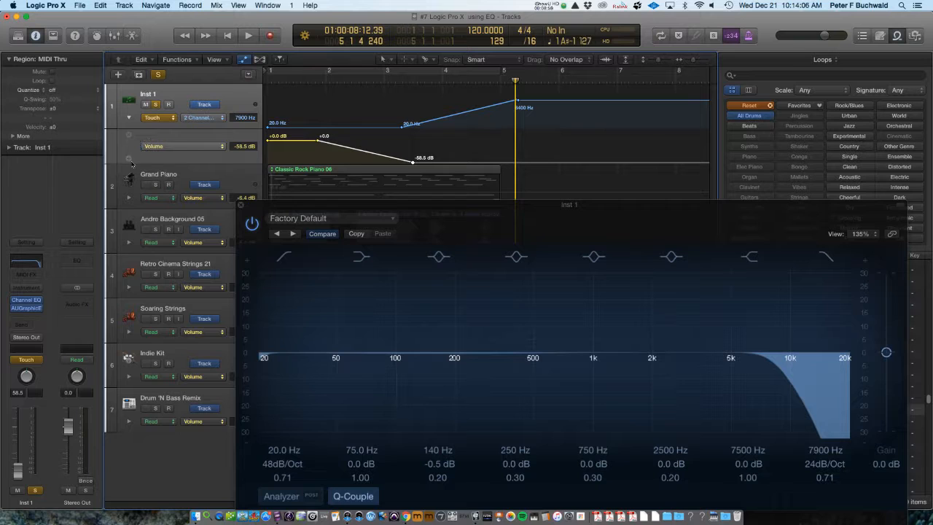
Step: Add a pan automation lane under Inst 1 with points at 0, -59 and +63 between about bars 2.5 and 3
click(129, 160)
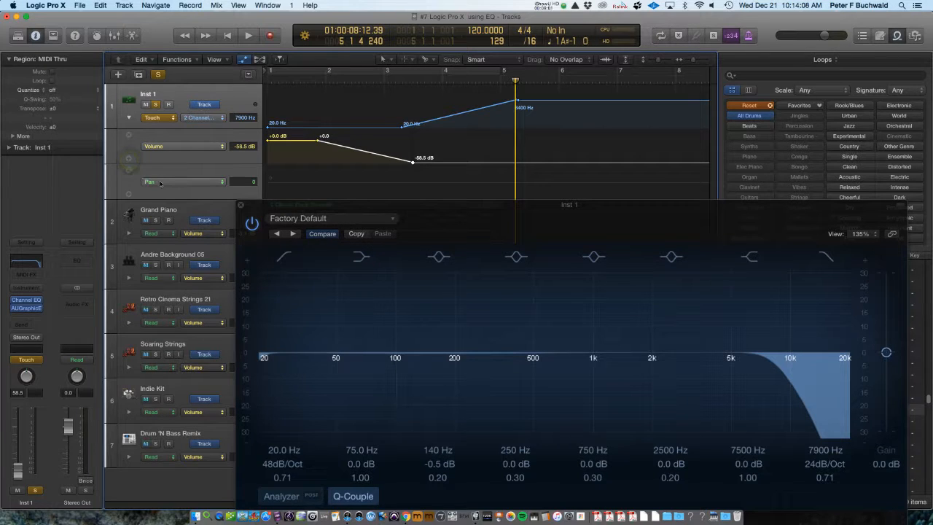
click(354, 182)
click(358, 181)
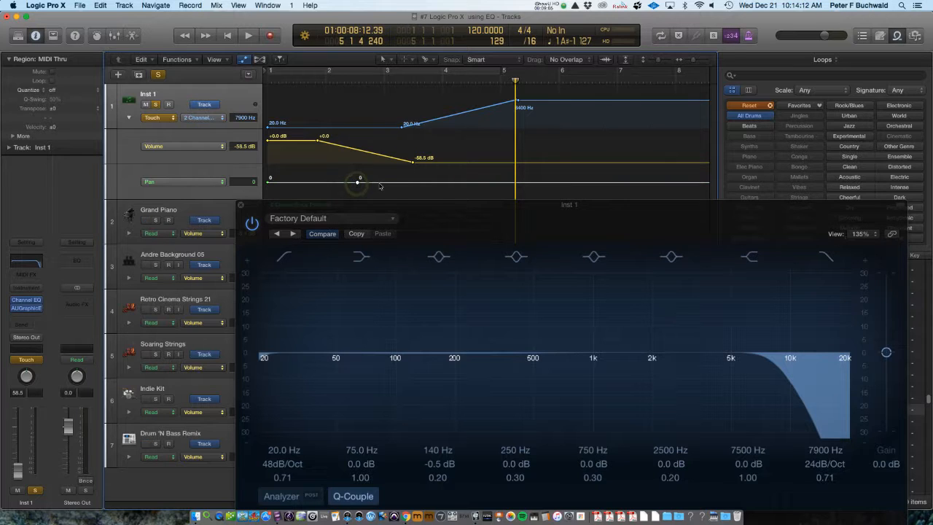
click(379, 182)
drag(379, 182, 394, 199)
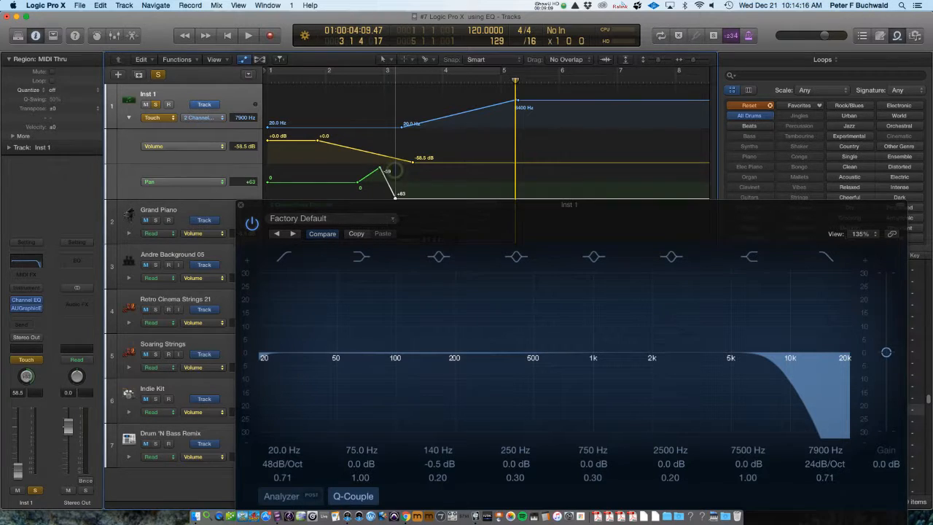
Step: Play Inst 1's automation from about bar 2.7 to past bar 5, switching its automation mode to Read during playback
click(366, 81)
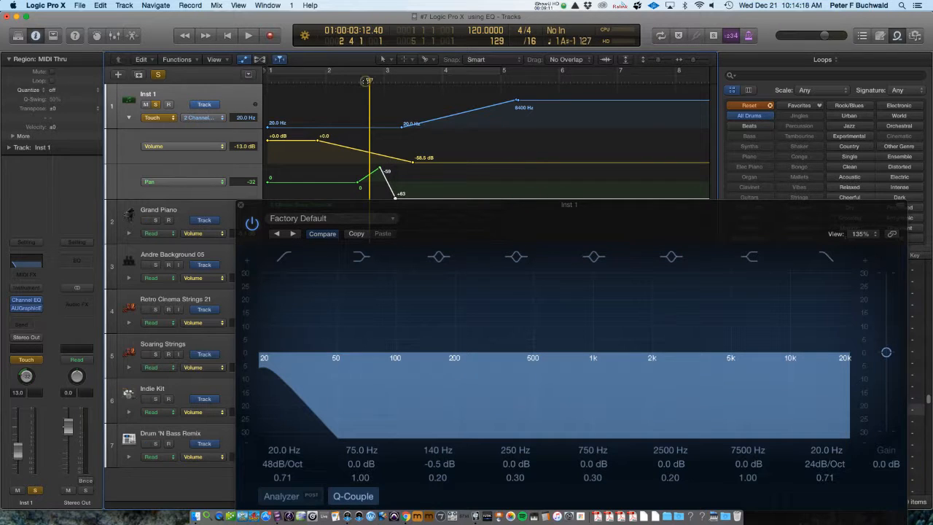
key(space)
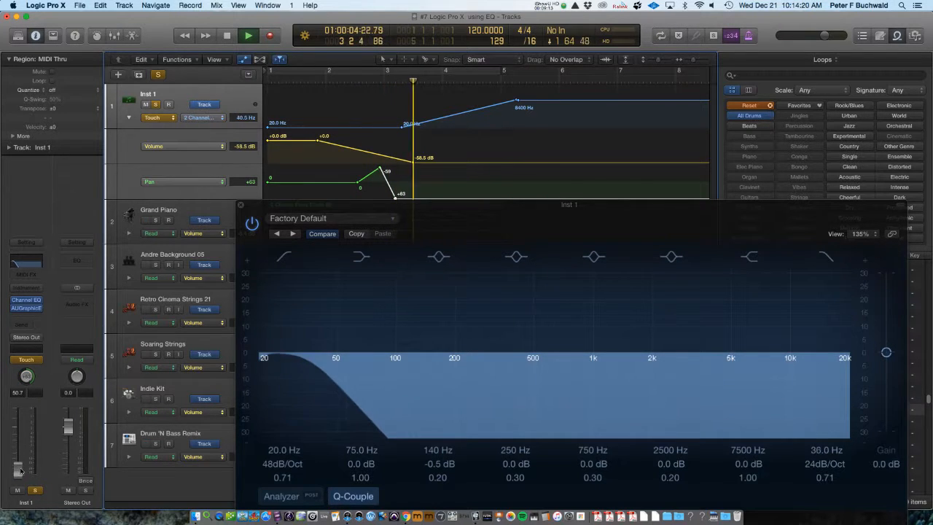
click(26, 360)
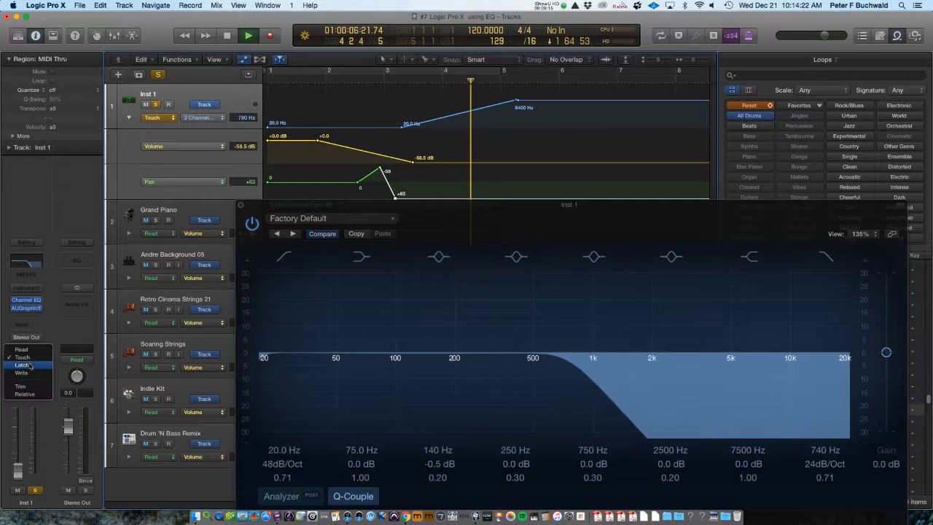
click(22, 349)
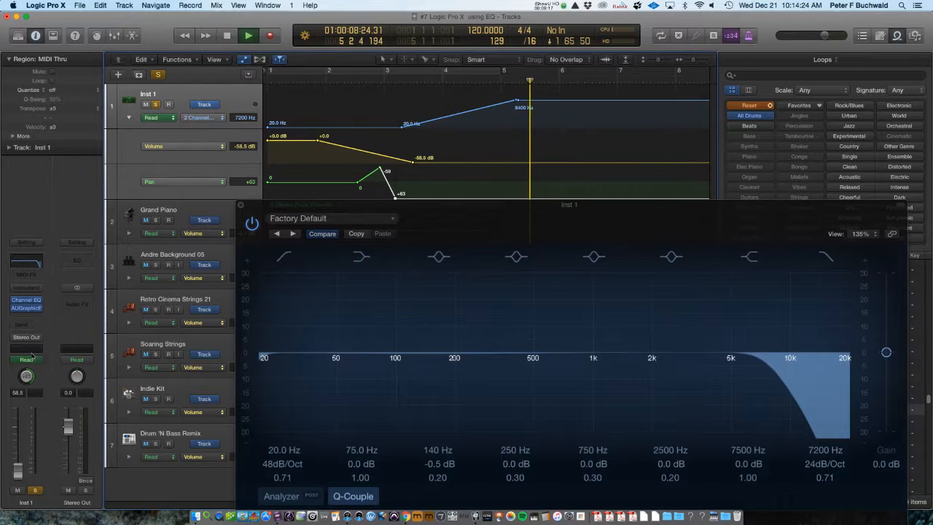
key(space)
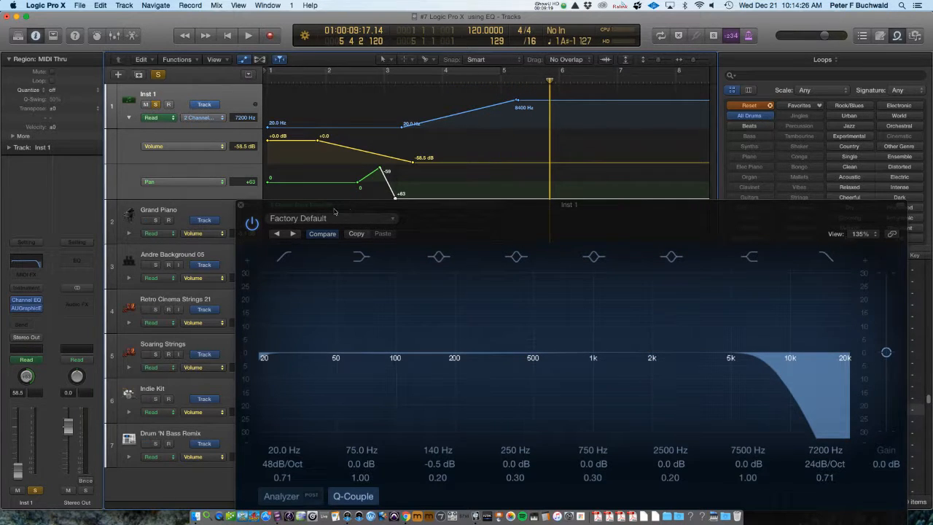
Step: Close and reopen Inst 1's Channel EQ window, and move it clear of the track headers
click(241, 206)
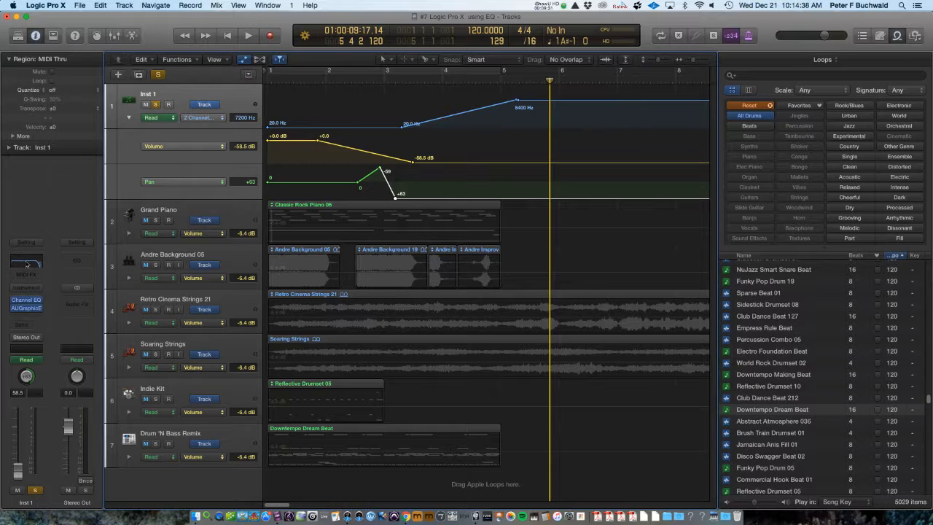
click(25, 264)
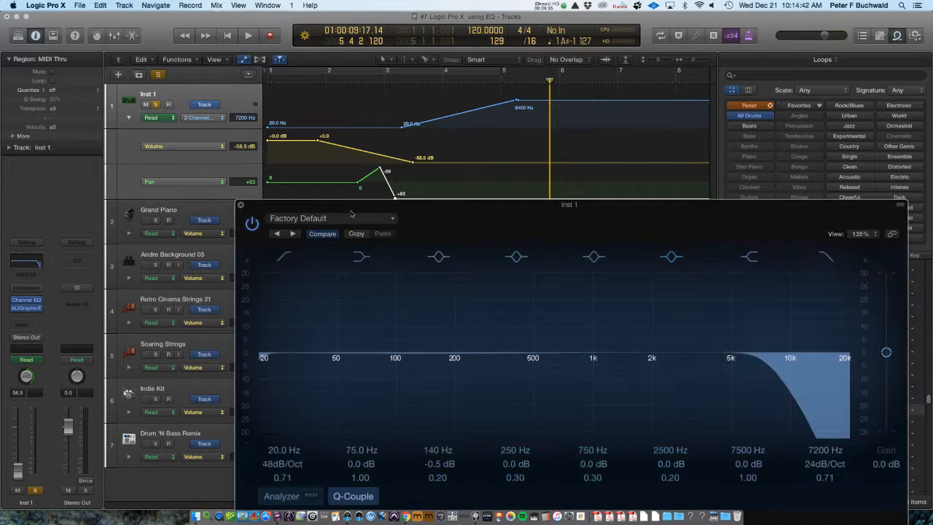
drag(354, 211, 368, 237)
drag(425, 241, 499, 70)
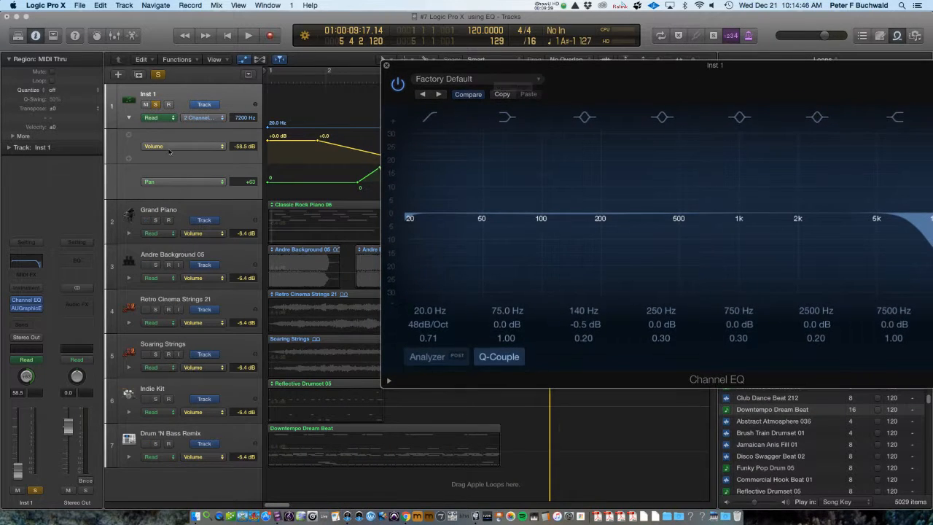
Step: Solo the Andre Background 05 track, insert a Channel EQ on it, and move the plug-in window off the channel strip
click(180, 256)
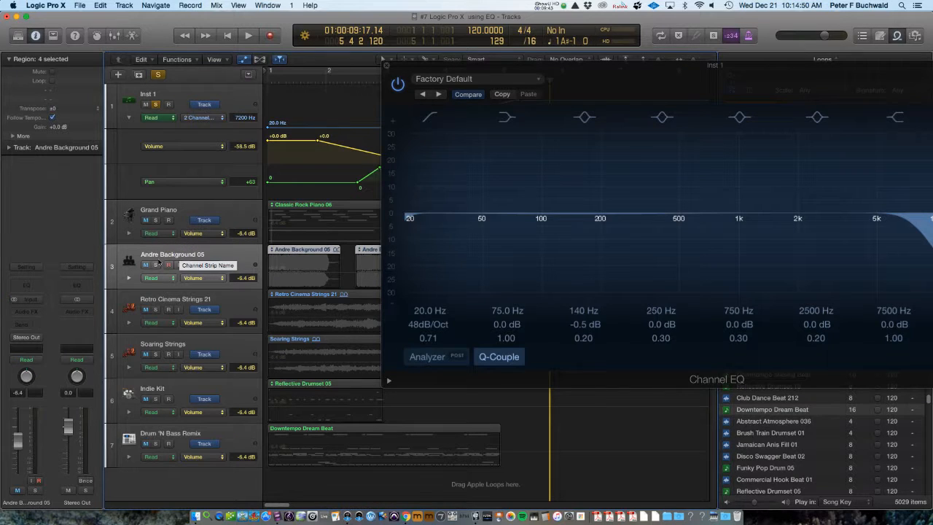
click(154, 265)
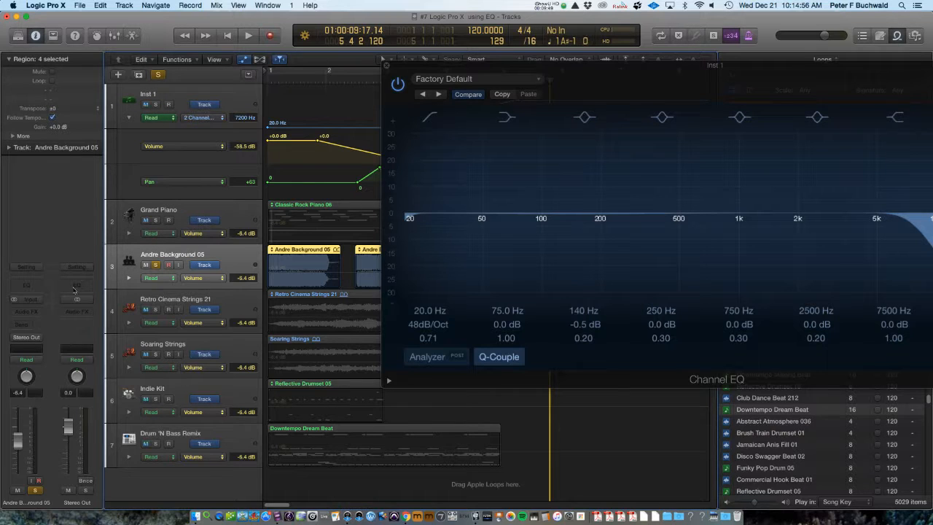
click(28, 286)
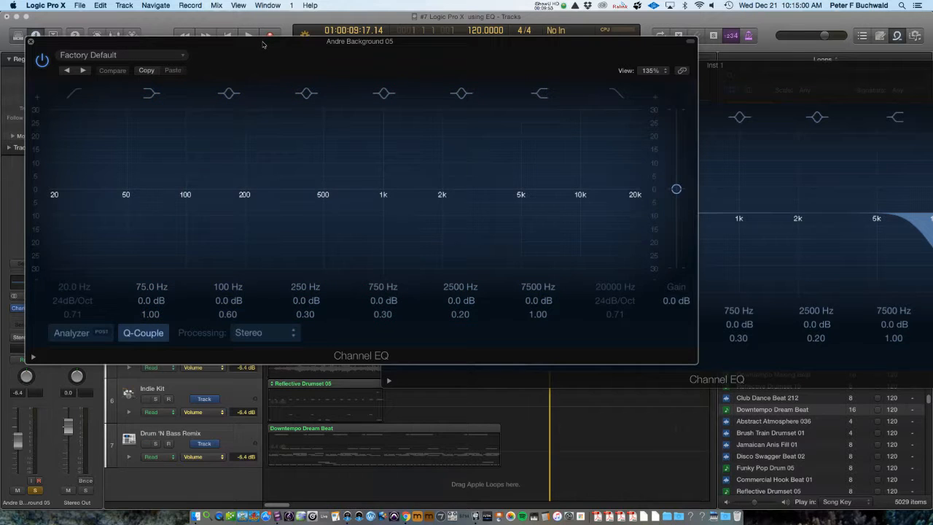
drag(263, 46, 562, 38)
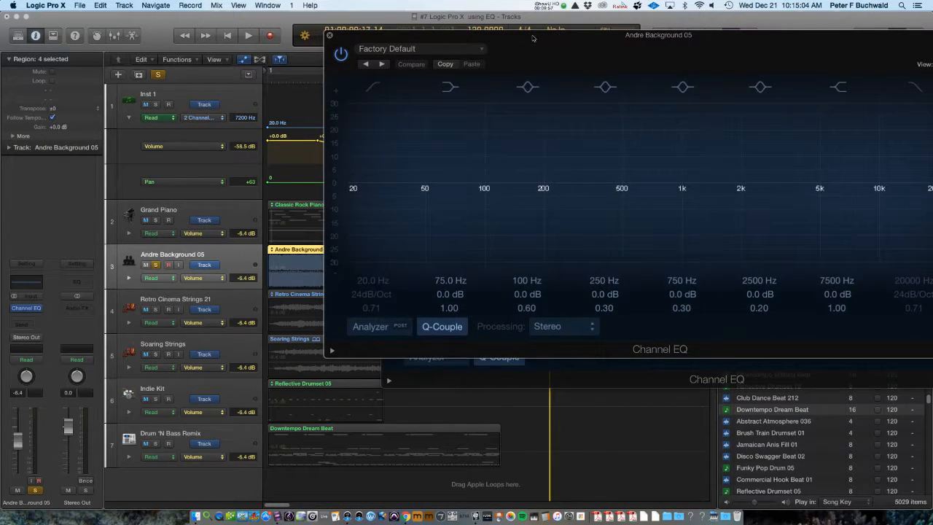
Step: Loop playback of the Andre Background 05 track with the Channel EQ's analyzer on, keeping the whole EQ window in view
click(298, 73)
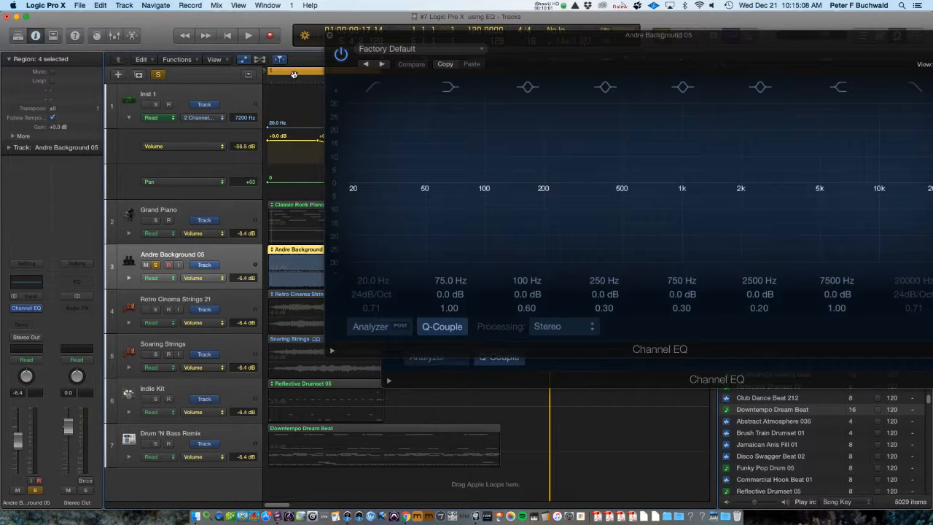
key(space)
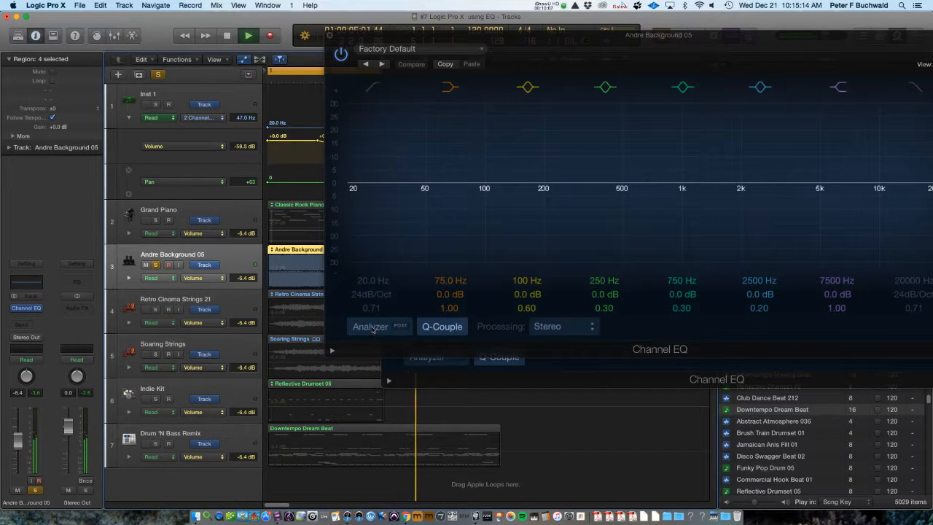
click(371, 327)
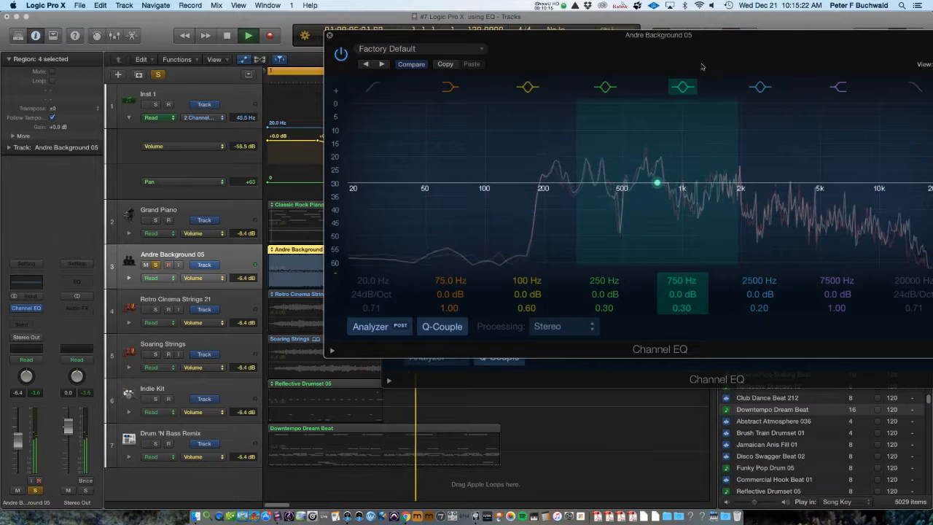
drag(721, 37, 571, 36)
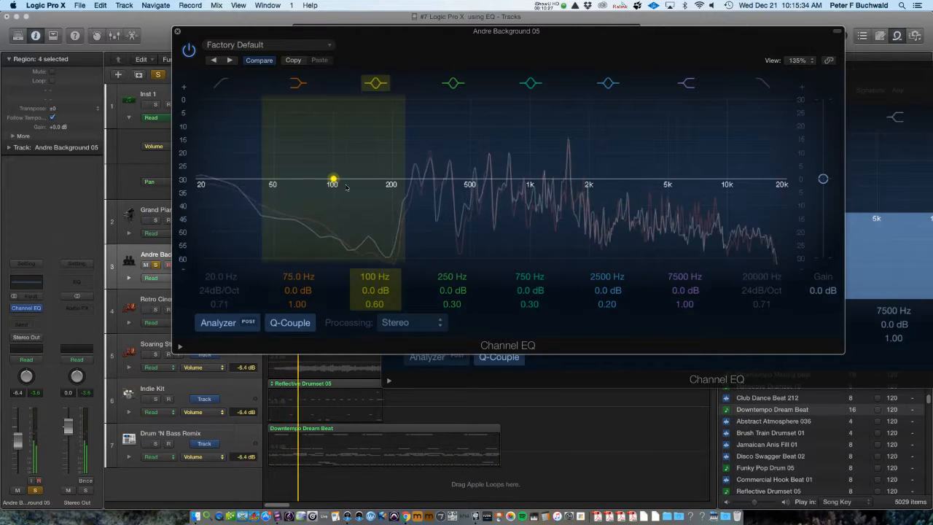
Step: Cut the Channel EQ's 250 Hz band to -24.0 dB at 260 Hz with a Q of 0.12
drag(416, 181, 446, 306)
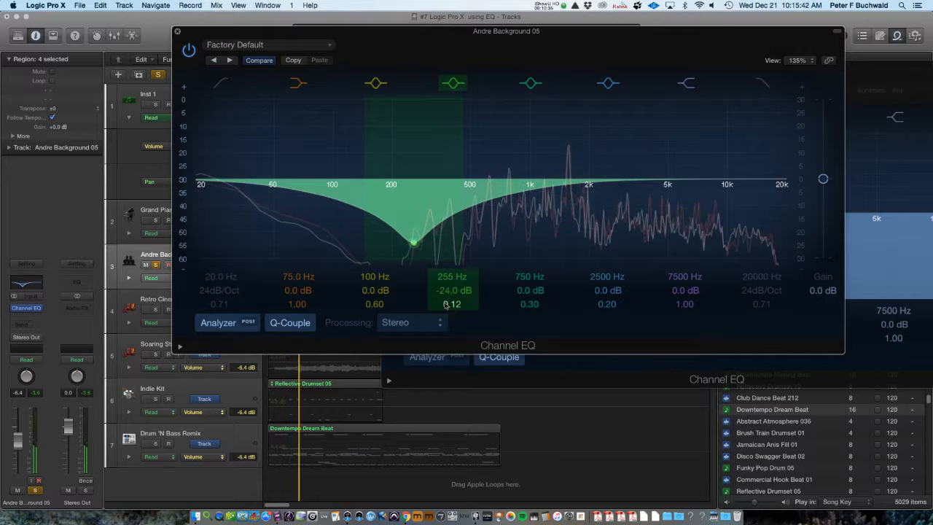
mouse_move(412, 244)
mouse_down()
mouse_move(408, 60)
mouse_move(414, 245)
mouse_up()
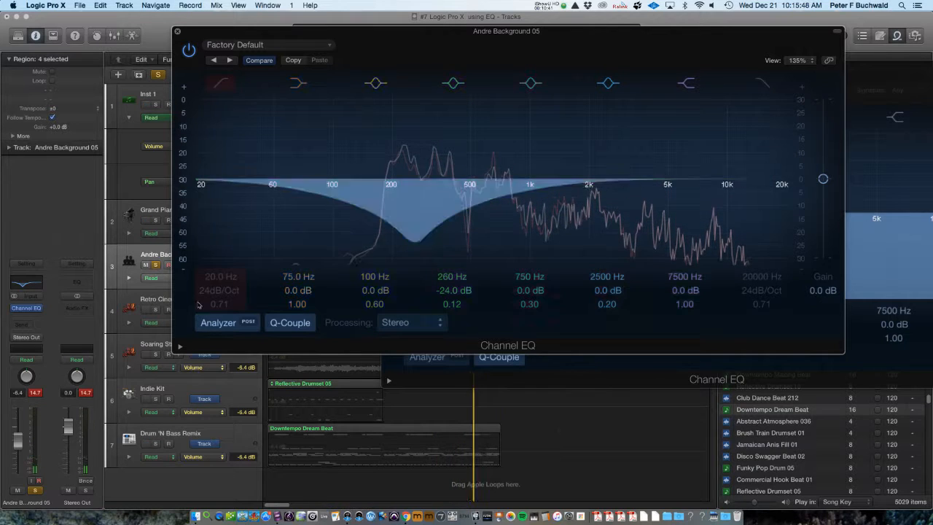
Step: Switch the Channel EQ's analyzer to pre-EQ and set the green band's cut to 290 Hz at -19.5 dB
click(234, 324)
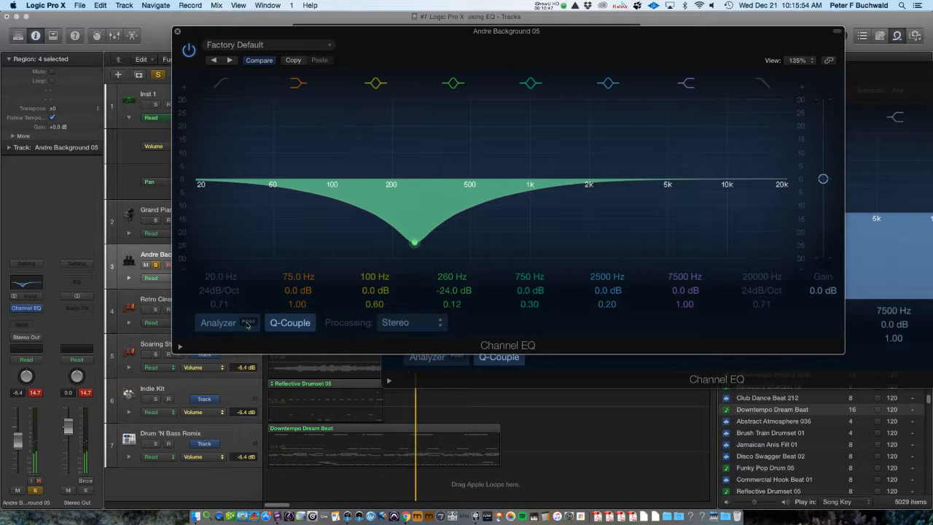
click(231, 322)
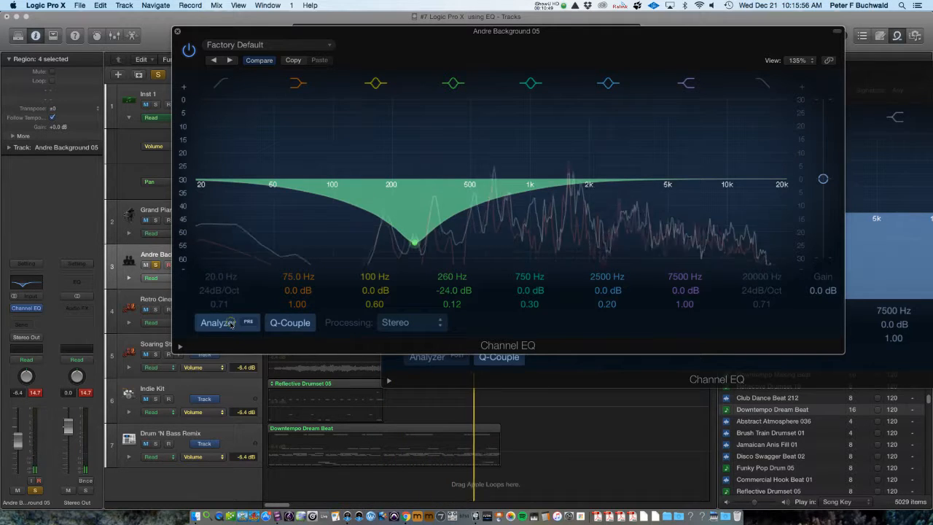
mouse_move(414, 243)
mouse_down()
mouse_move(410, 151)
mouse_move(424, 113)
mouse_move(422, 231)
mouse_up()
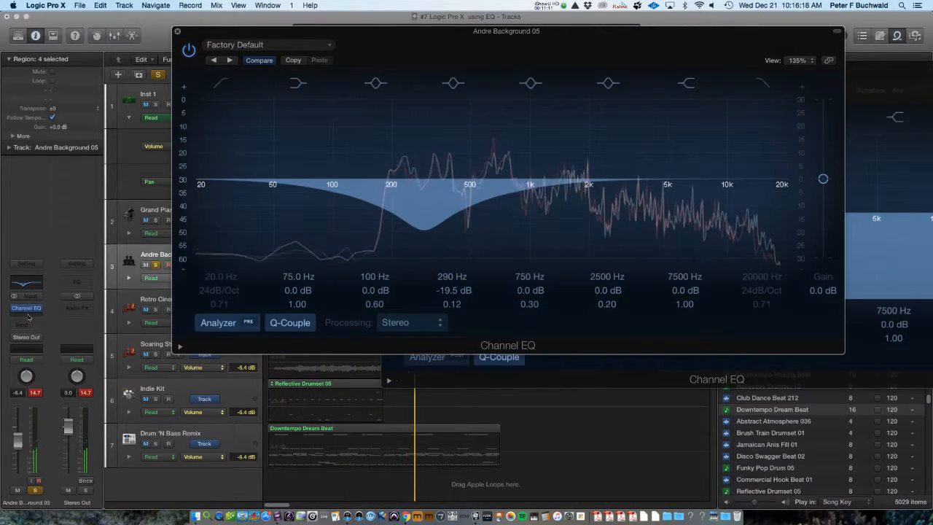
Step: Insert a stereo MultiMeter after the Channel EQ on the Andre Background 05 track
click(27, 309)
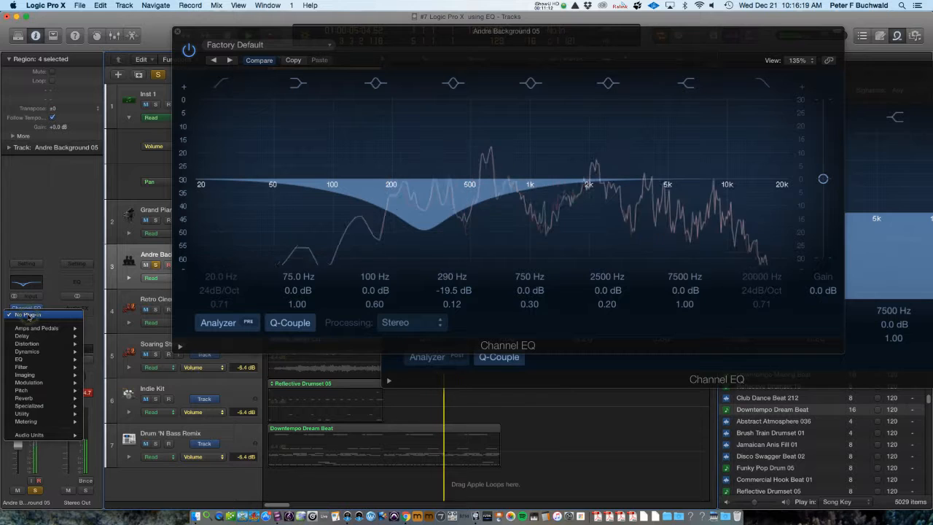
click(87, 234)
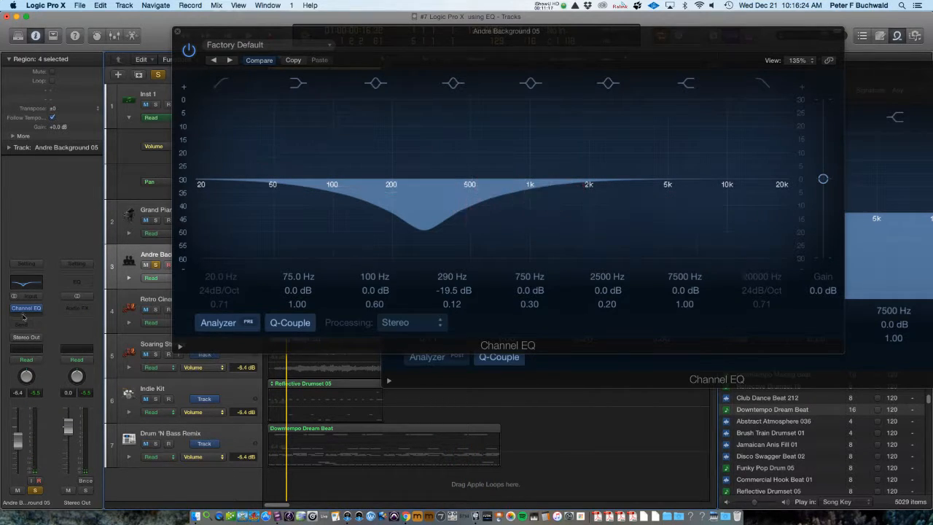
click(23, 317)
mouse_move(26, 329)
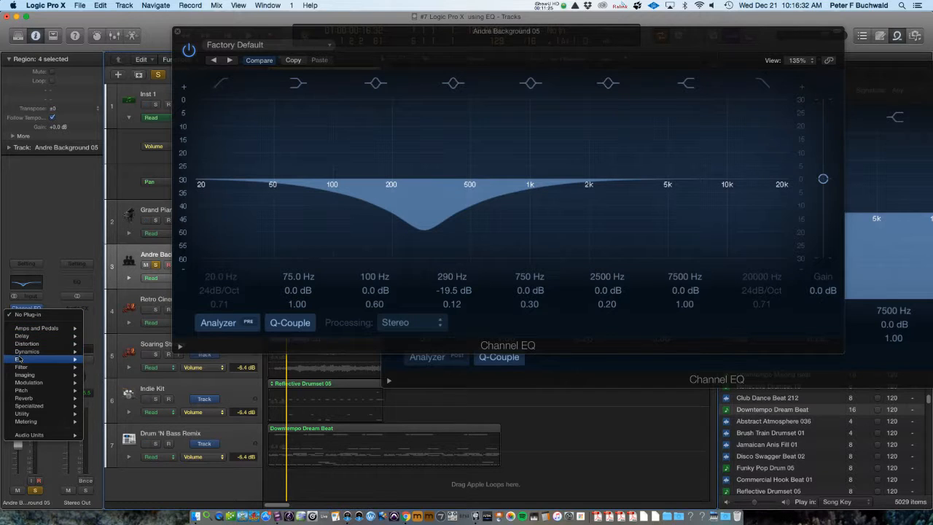
mouse_move(19, 360)
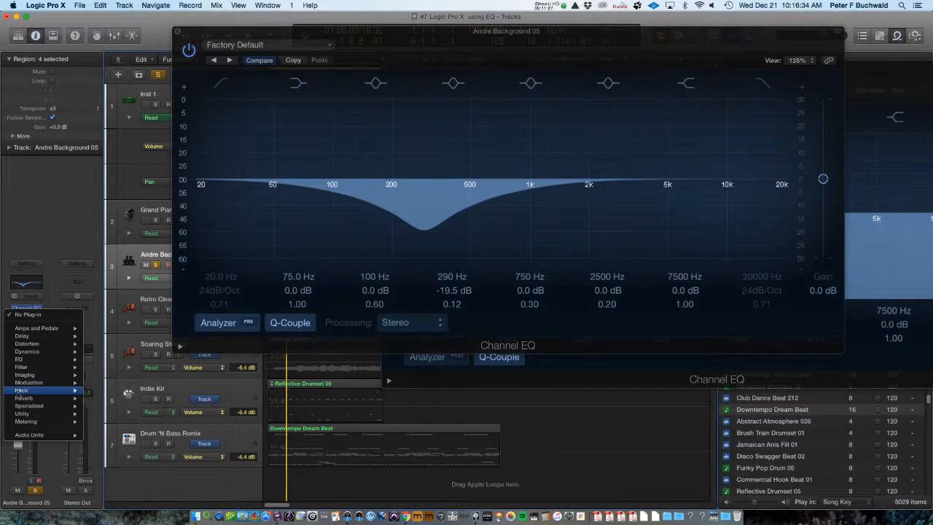
mouse_move(29, 422)
mouse_move(150, 445)
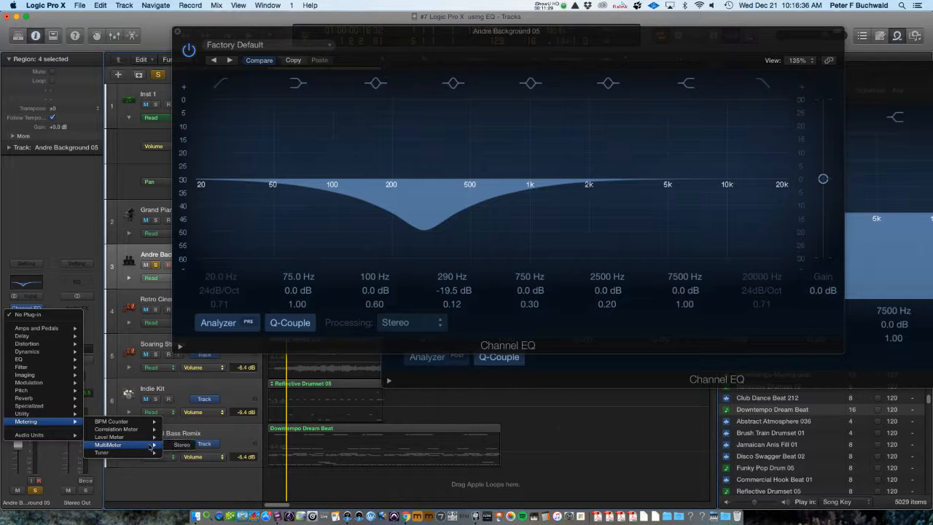
click(181, 445)
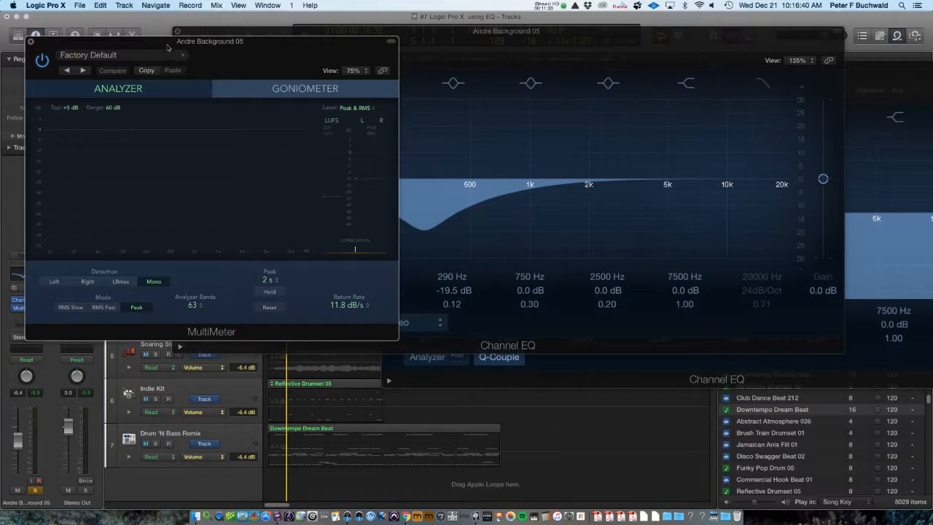
Step: Place the MultiMeter beside the Channel EQ and examine its analyzer and goniometer displays during playback
drag(166, 46, 709, 83)
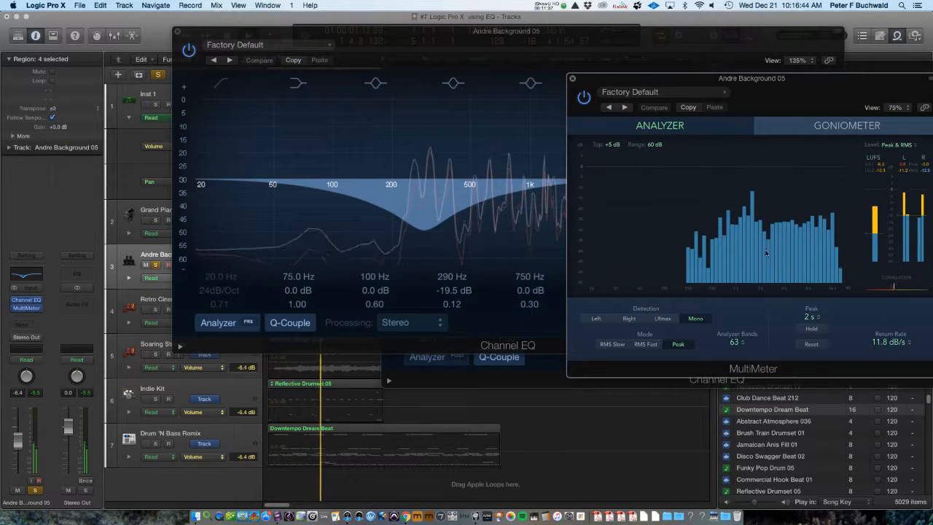
click(844, 126)
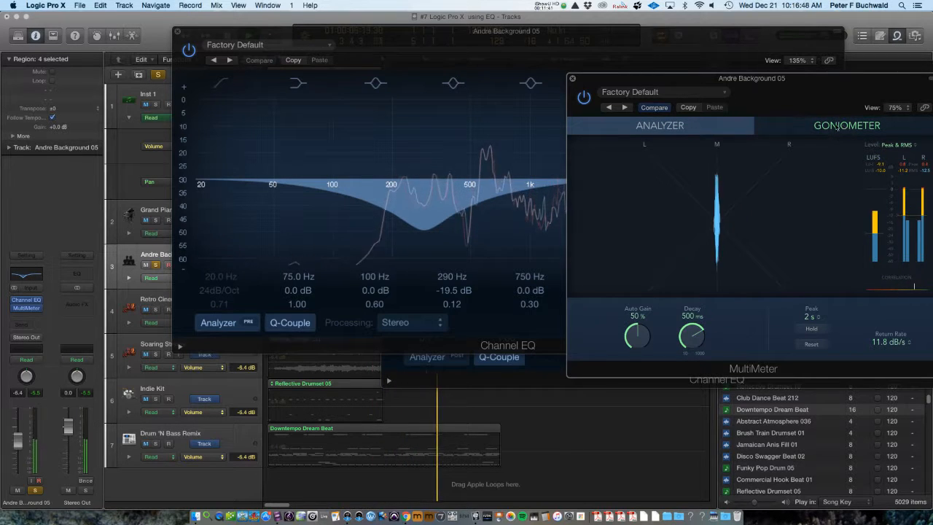
click(675, 131)
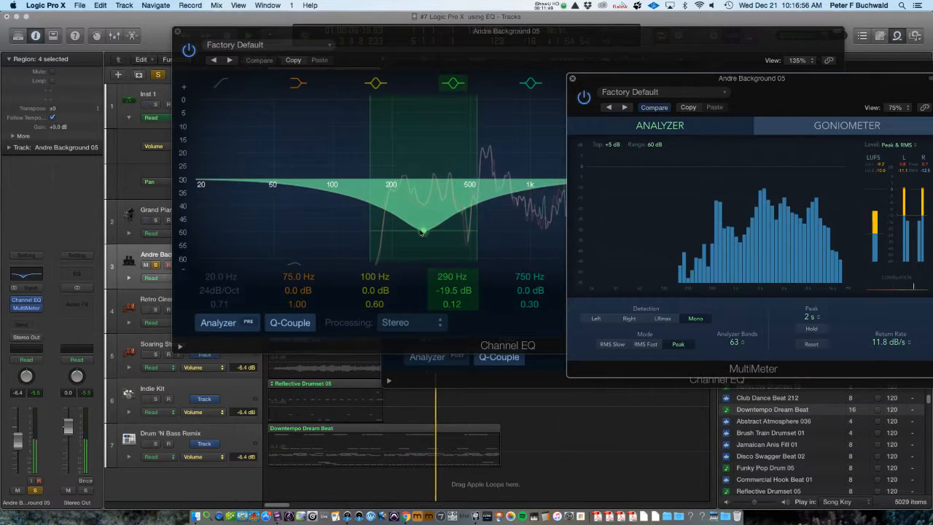
Step: Boost the green Channel EQ band to +11.5 dB at 116 Hz during playback, and set it to a -24.0 dB cut at 270 Hz
drag(422, 233, 345, 148)
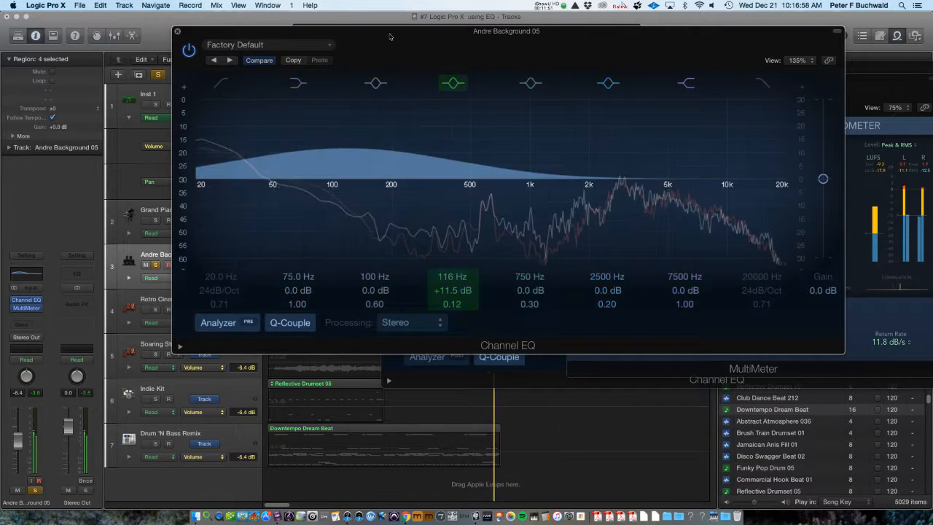
drag(390, 37, 114, 27)
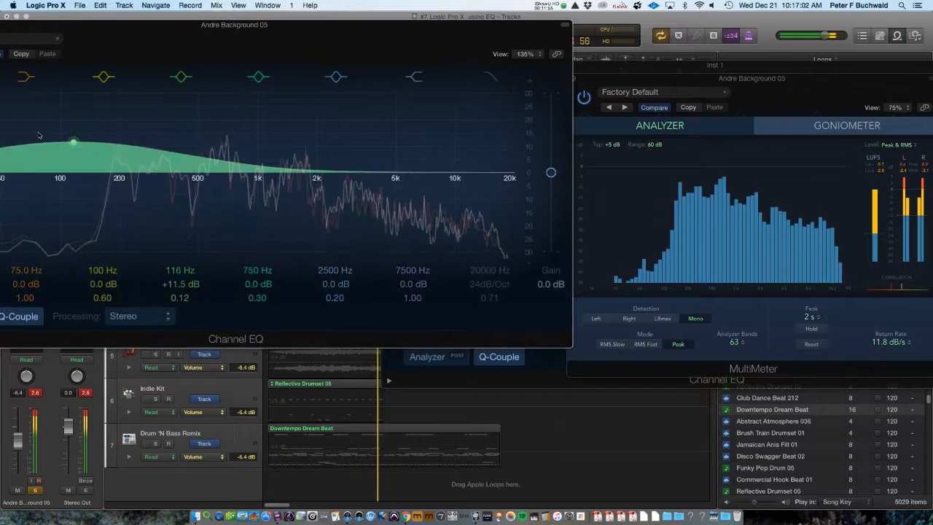
drag(74, 141, 151, 435)
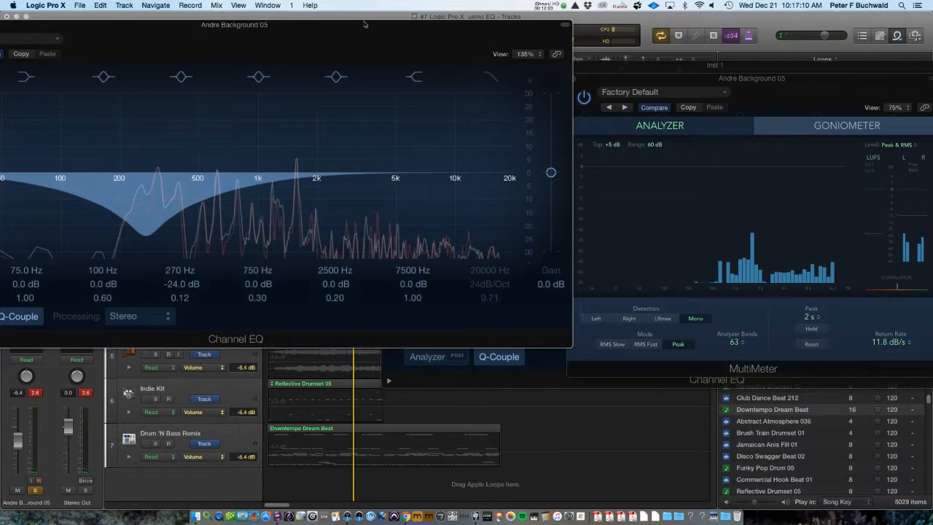
Step: Close the Channel EQ and MultiMeter windows of Andre Background 05 and the Channel EQ window of Inst 1
drag(365, 29, 658, 157)
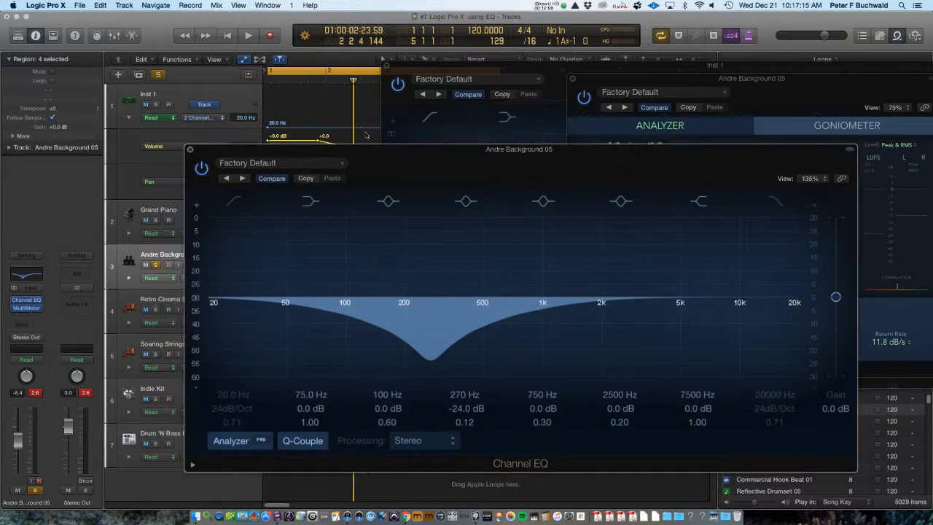
click(191, 151)
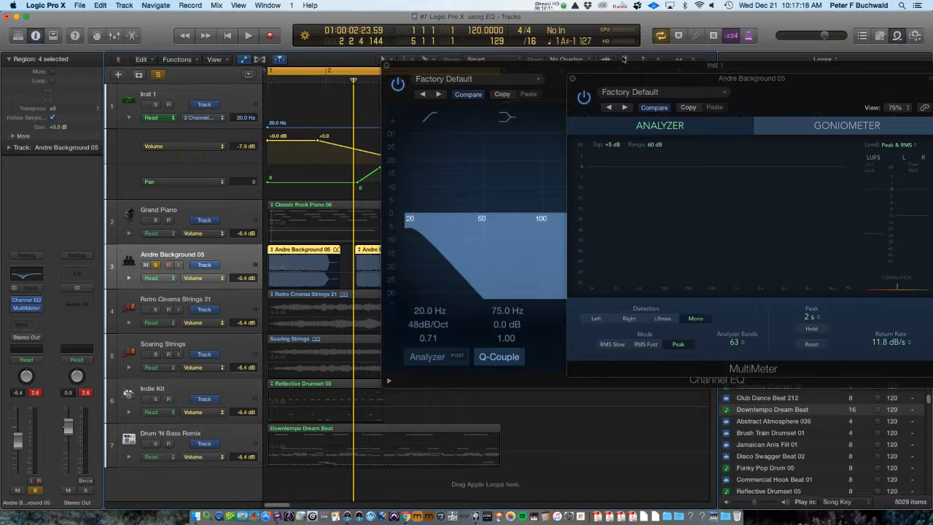
click(573, 80)
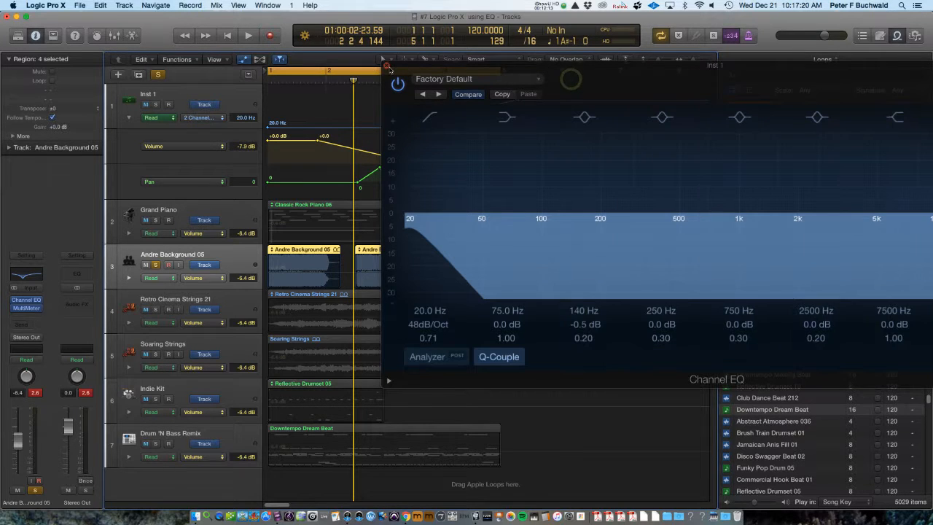
click(387, 67)
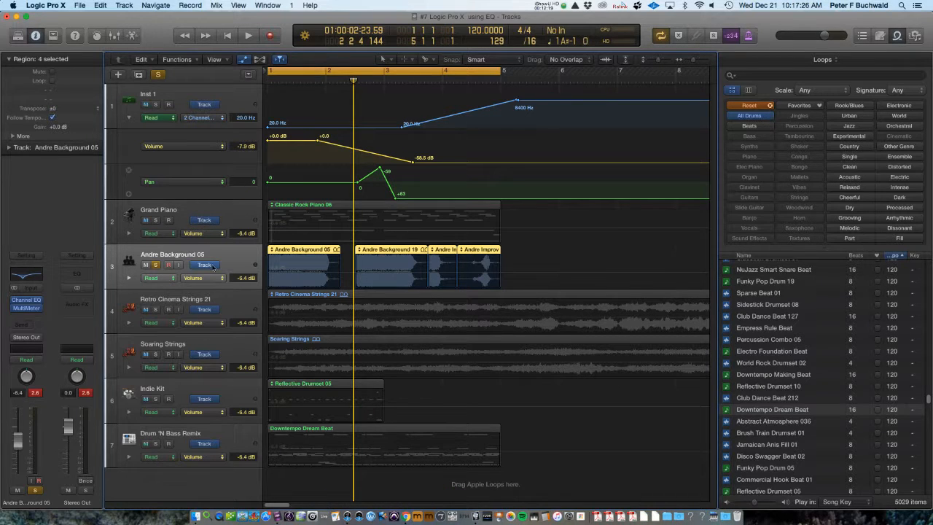
Step: Select the Retro Cinema Strings 21, Soaring Strings, Indie Kit and Drum 'N Bass Remix tracks one after another
click(195, 301)
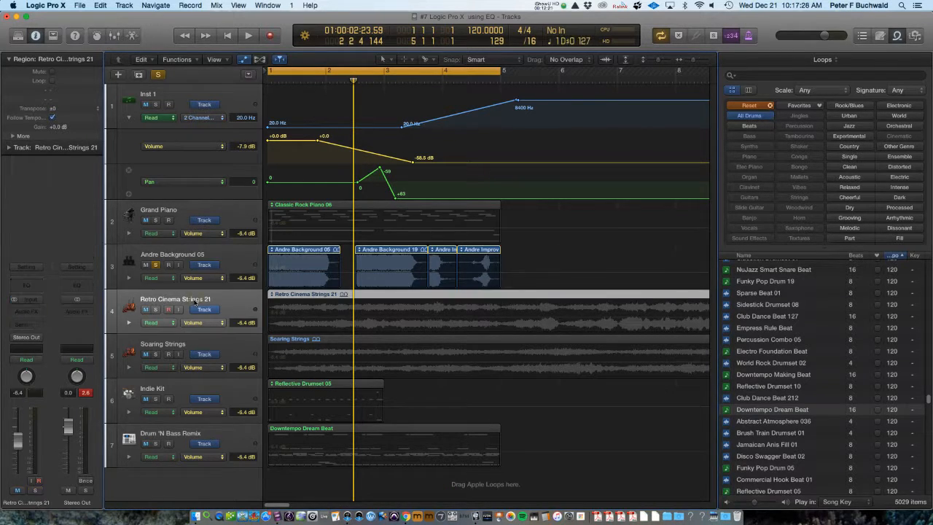
click(193, 343)
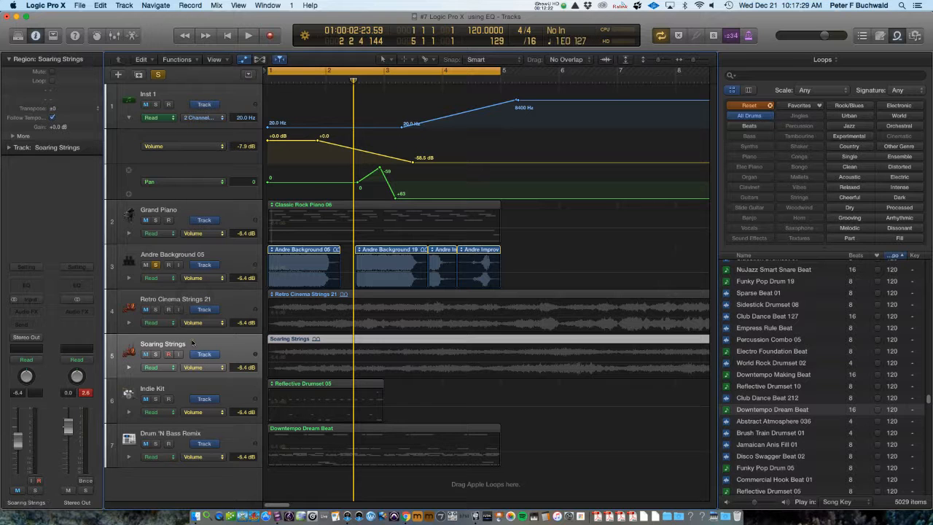
click(190, 390)
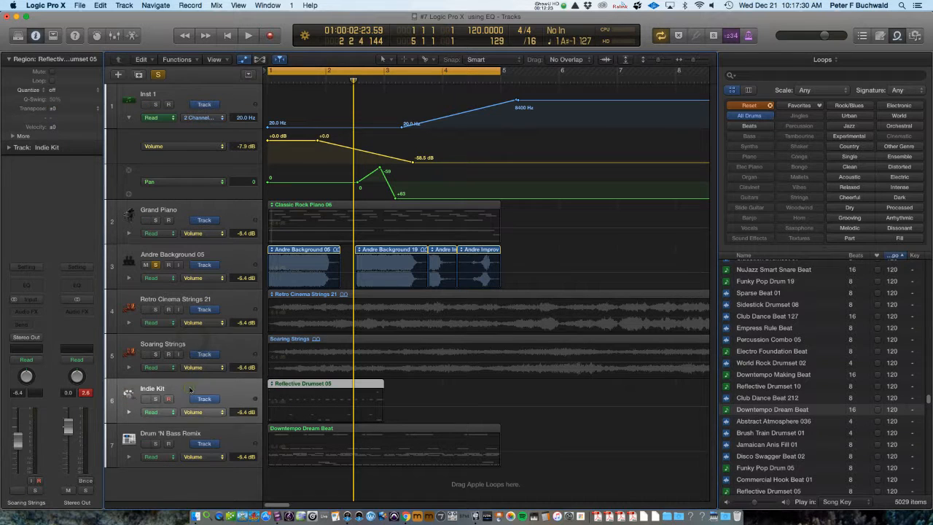
click(186, 433)
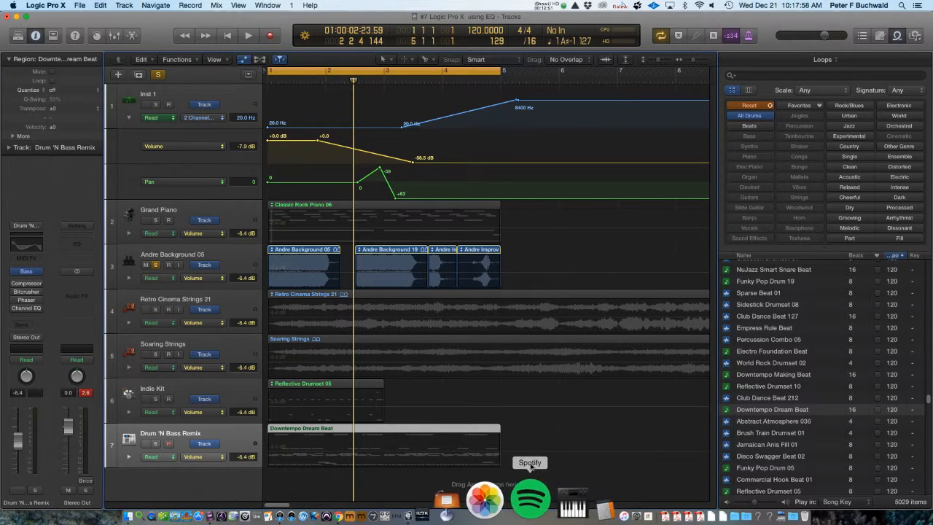
Step: Switch to Chrome, search Google for quiztones in a new tab, and try to open the Quiztones website
key(super+Tab)
key(super+Tab)
key(super+Tab)
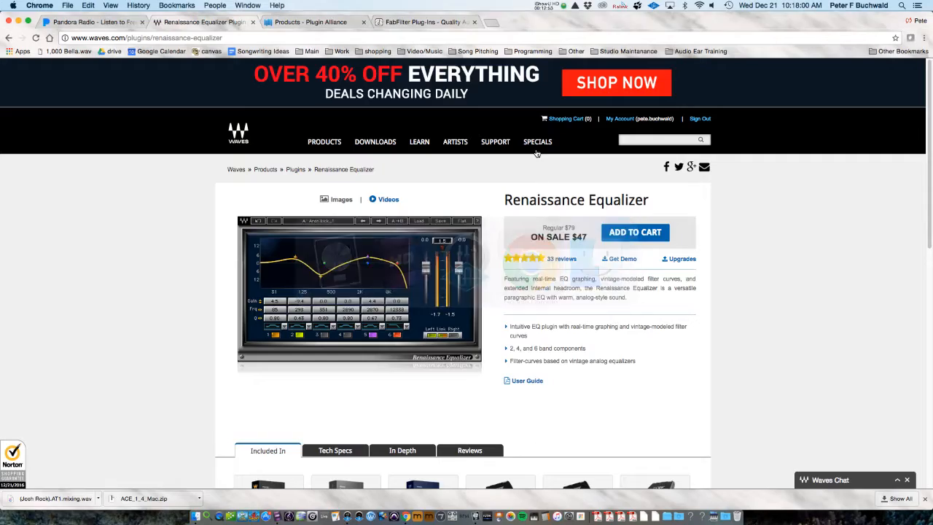
click(492, 24)
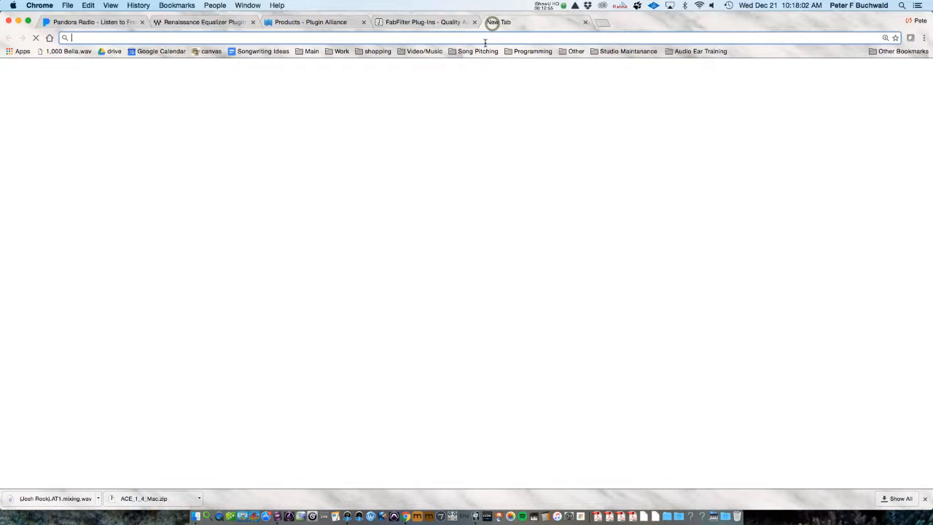
text(qui)
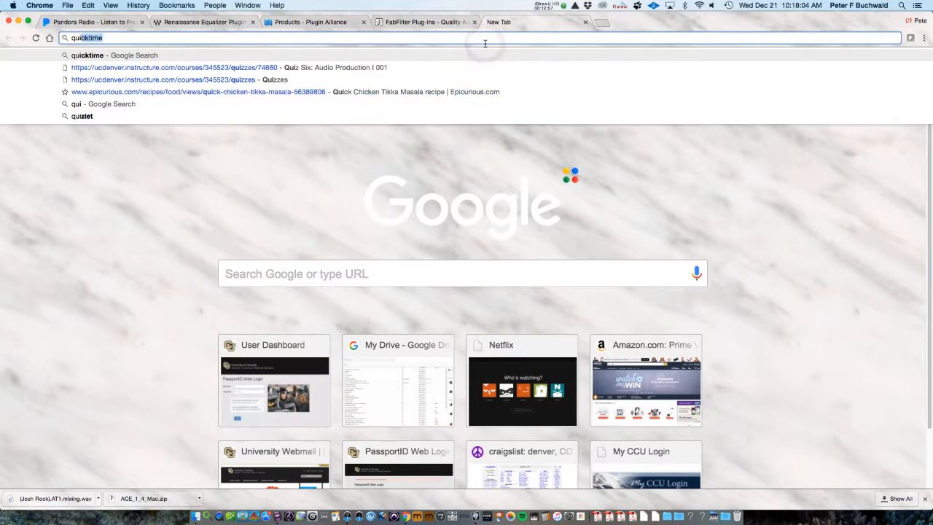
text(ztone)
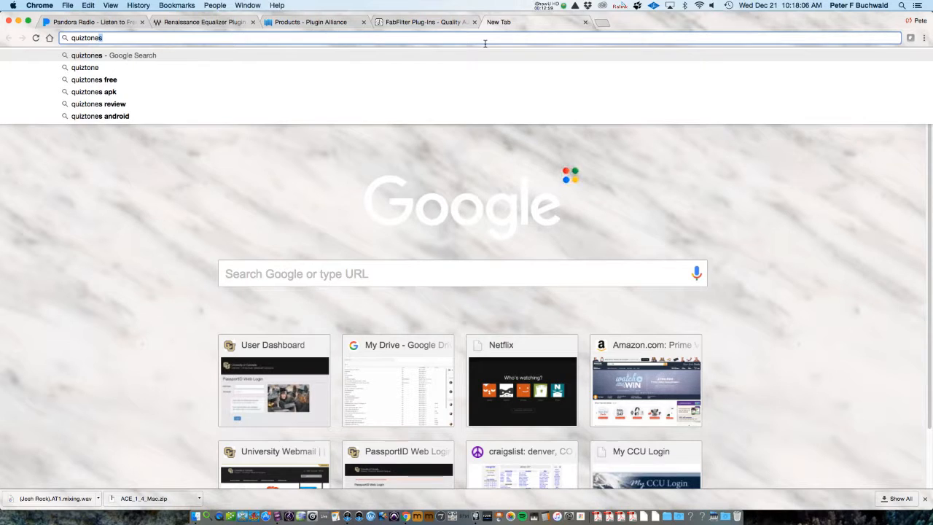
key(Return)
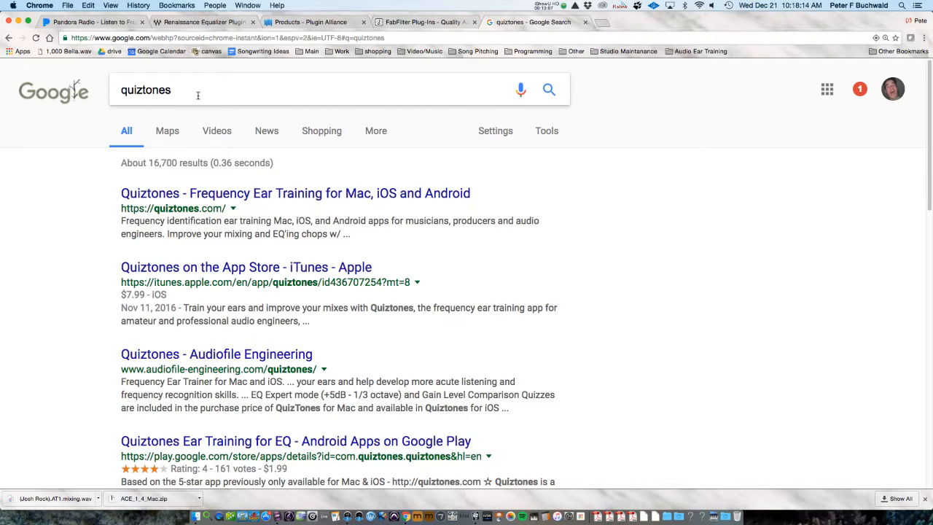
click(195, 194)
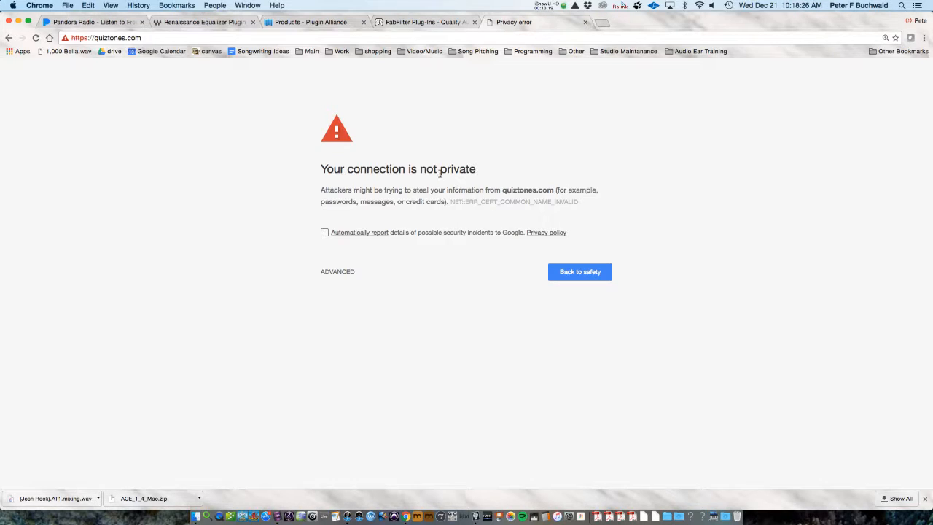
click(584, 22)
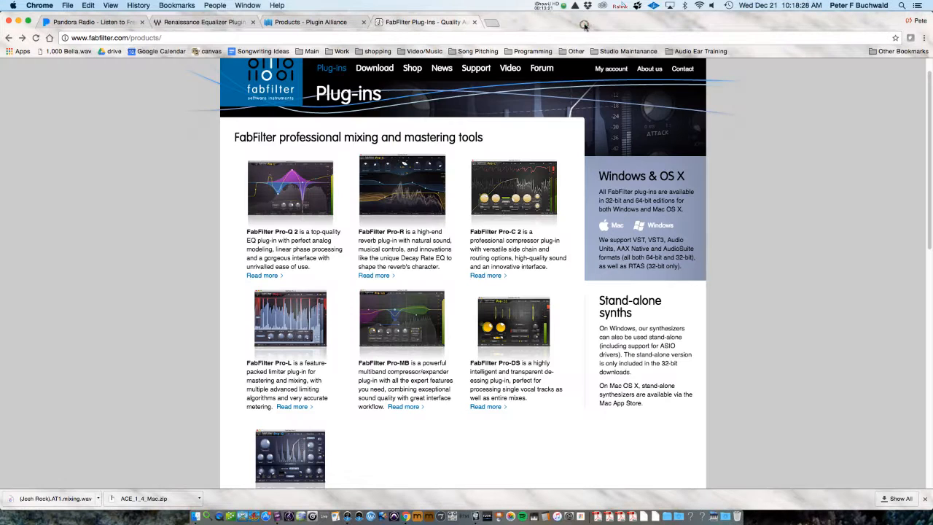
Step: Search Google for "quiztone app photo" in a new tab and view the Electric Guitar quiz and "Train Your Ears with Quiztones" images
click(492, 23)
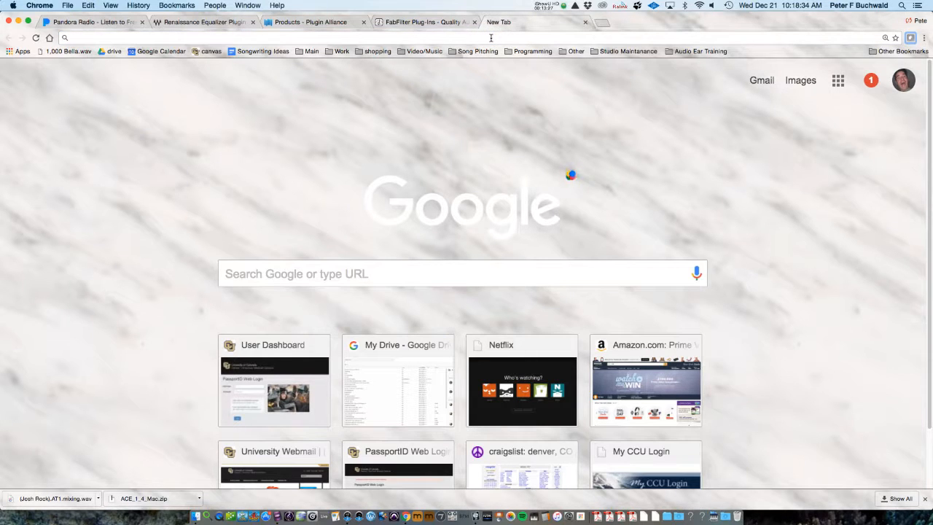
click(392, 38)
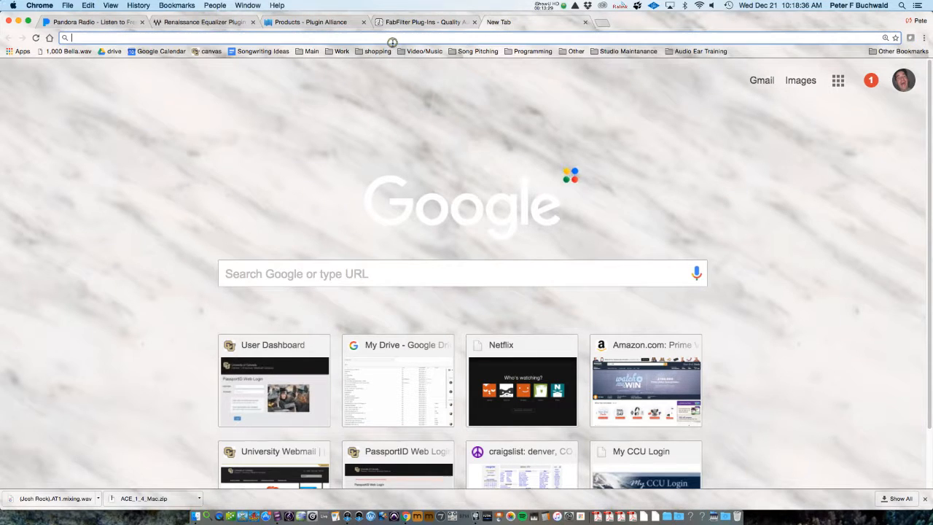
text(quiz)
text(tone )
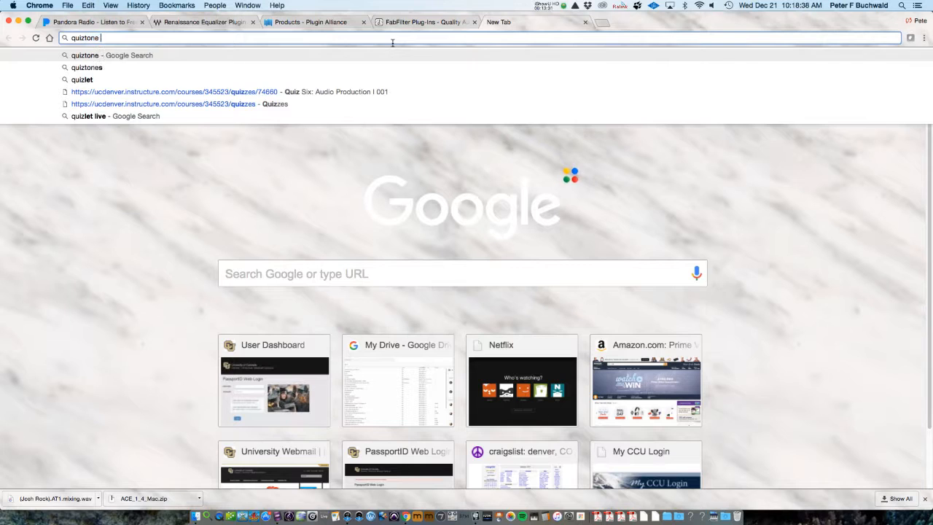
text(app photo)
key(Return)
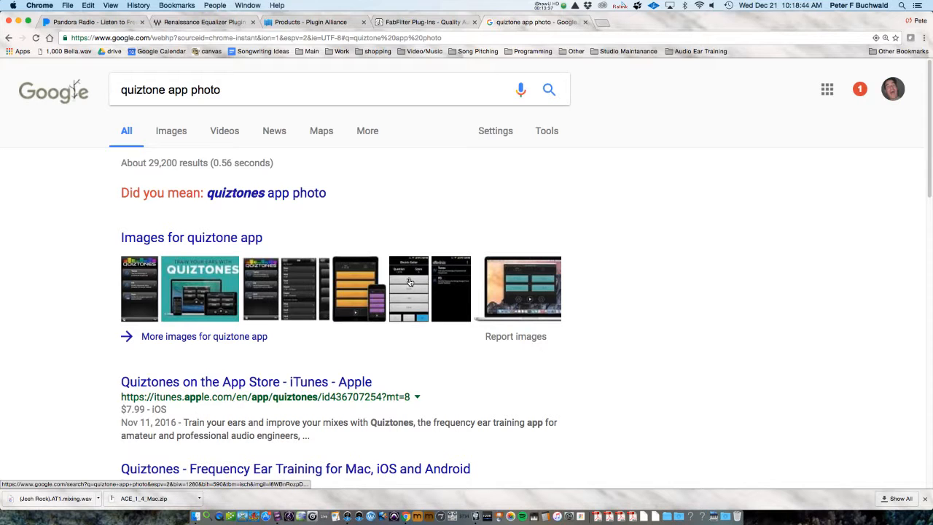
click(409, 282)
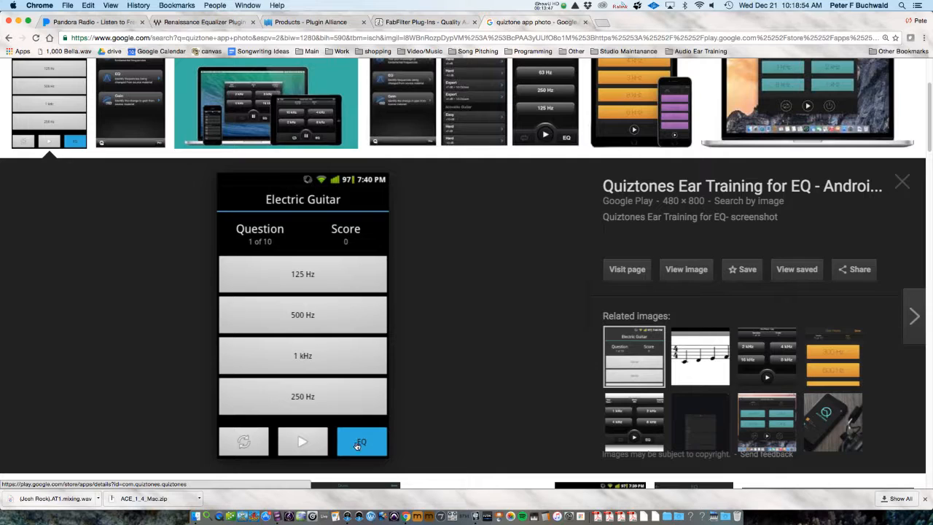
click(263, 106)
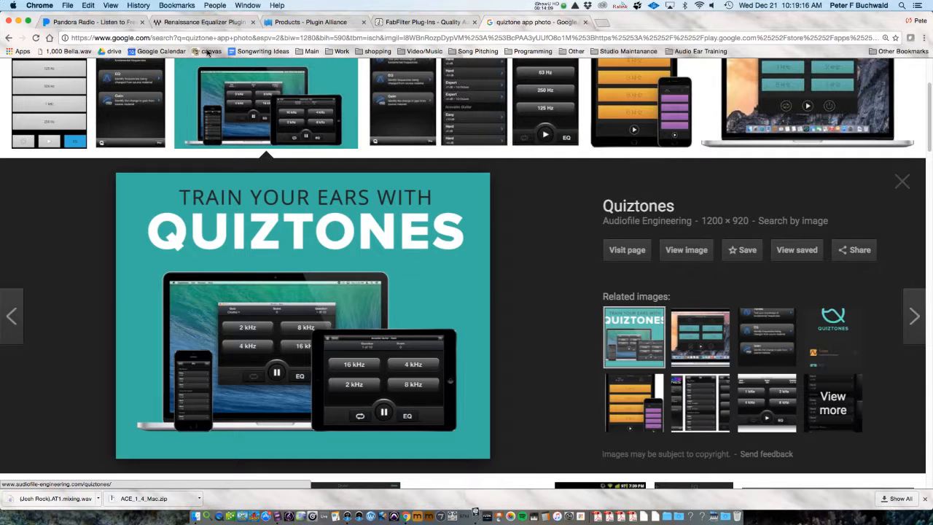
Step: Switch back to Logic Pro X, dismiss the MIDI timeout alert, and select the Grand Piano track
key(super+Tab)
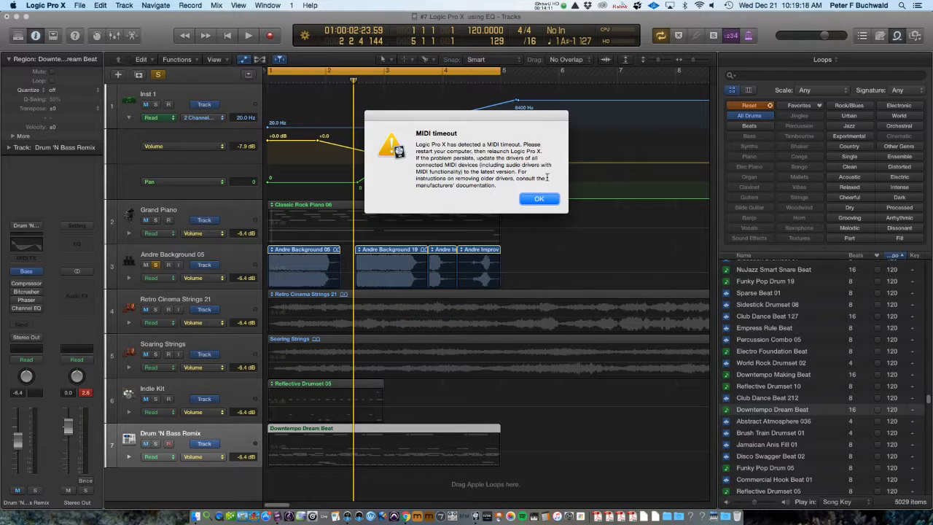
click(539, 199)
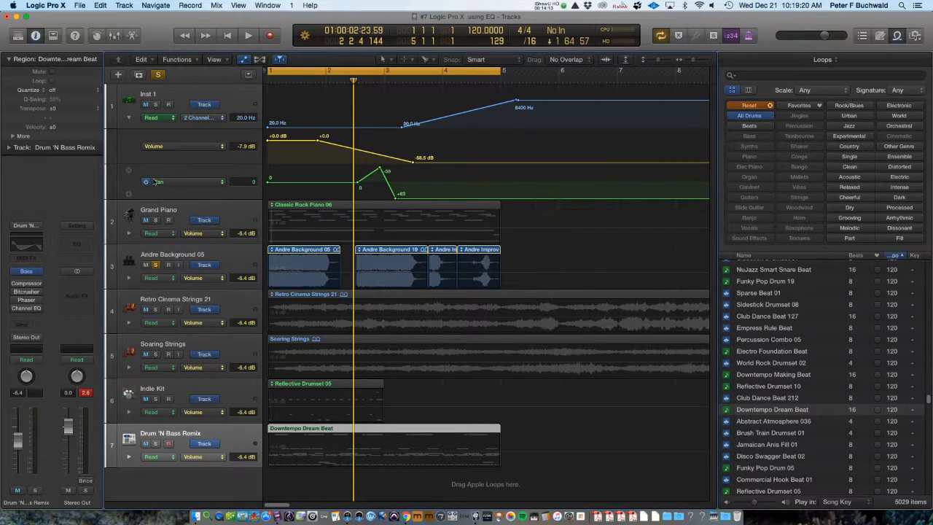
click(155, 208)
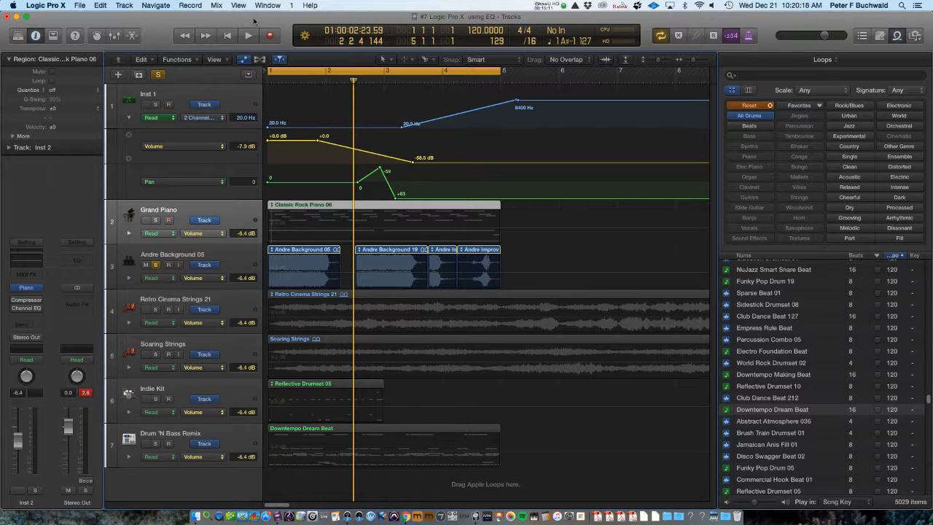
mouse_move(254, 20)
mouse_down()
mouse_move(260, 77)
mouse_move(255, 24)
mouse_up()
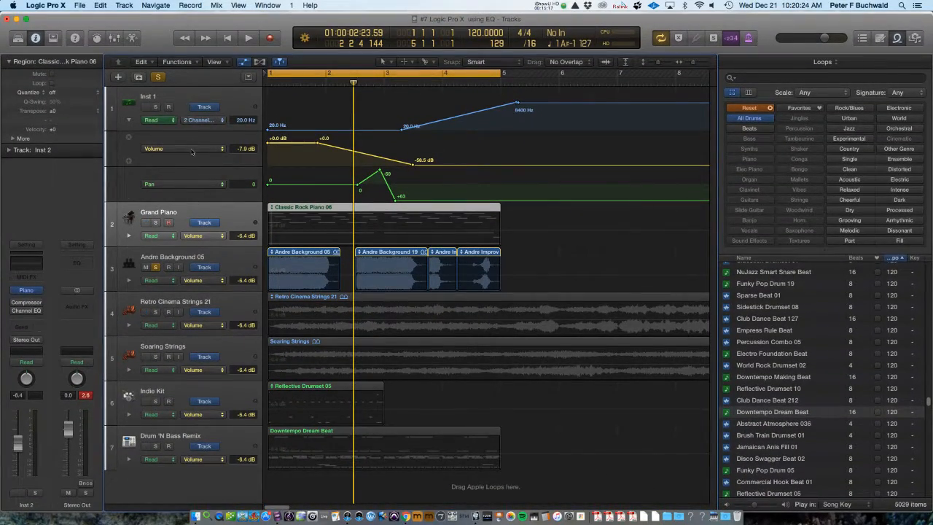
Step: In the Inst 1 track's Channel EQ, turn off the high-cut filter and set the 2500 Hz band to 18400 Hz at +1.5 dB
click(187, 96)
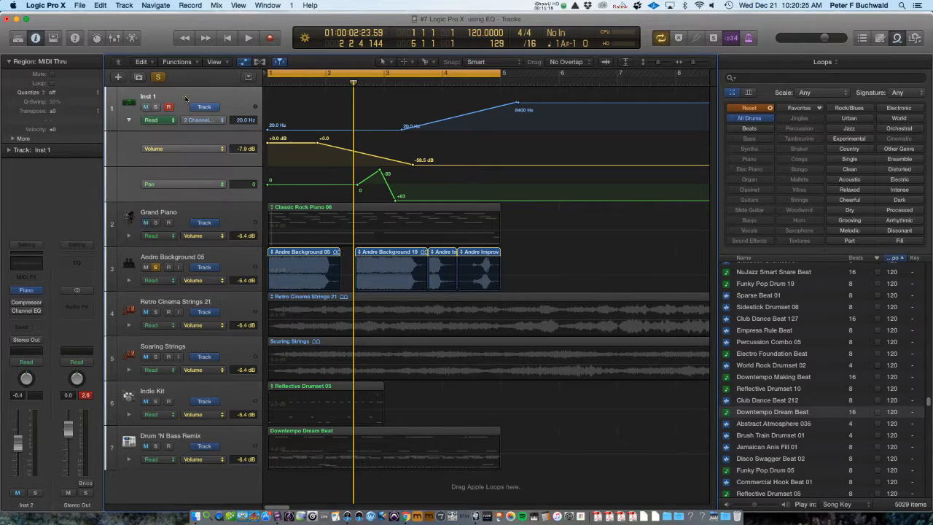
click(27, 264)
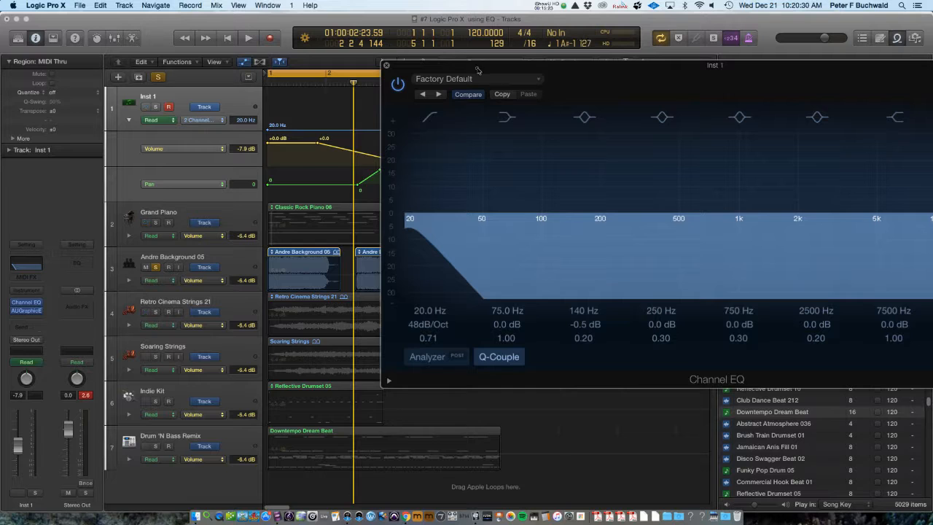
drag(477, 70, 309, 59)
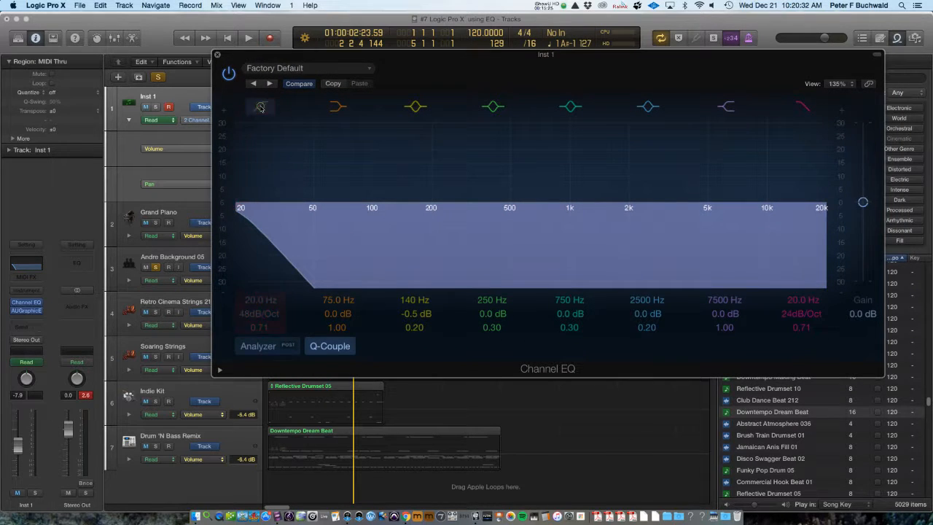
click(260, 107)
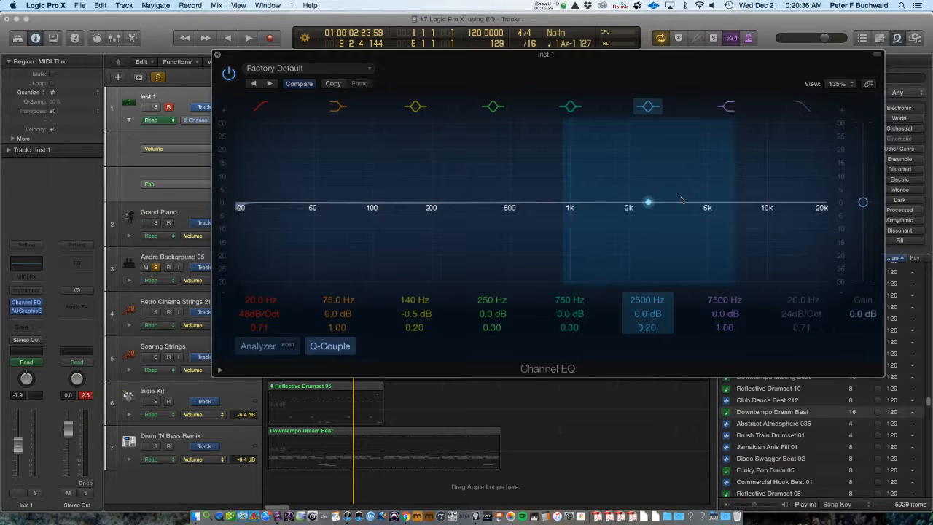
drag(685, 201, 870, 196)
click(226, 71)
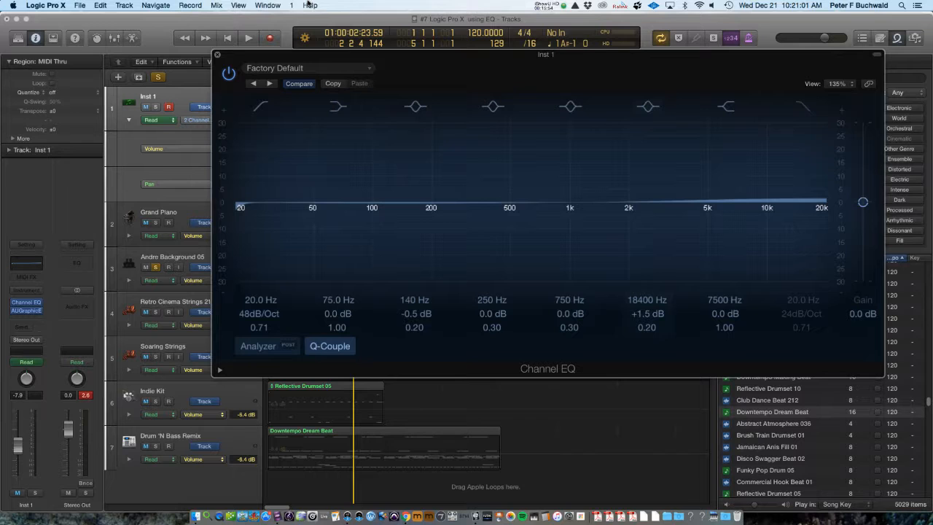
click(217, 55)
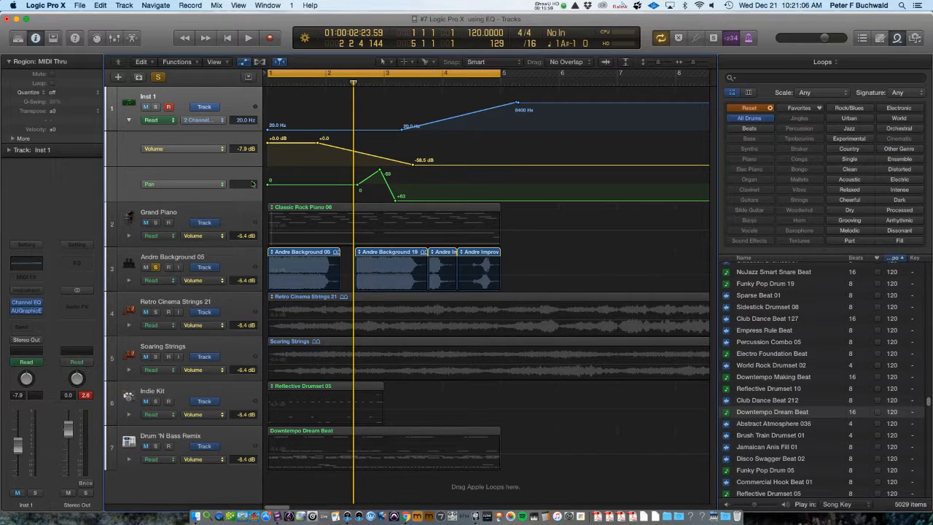
key(super+Tab)
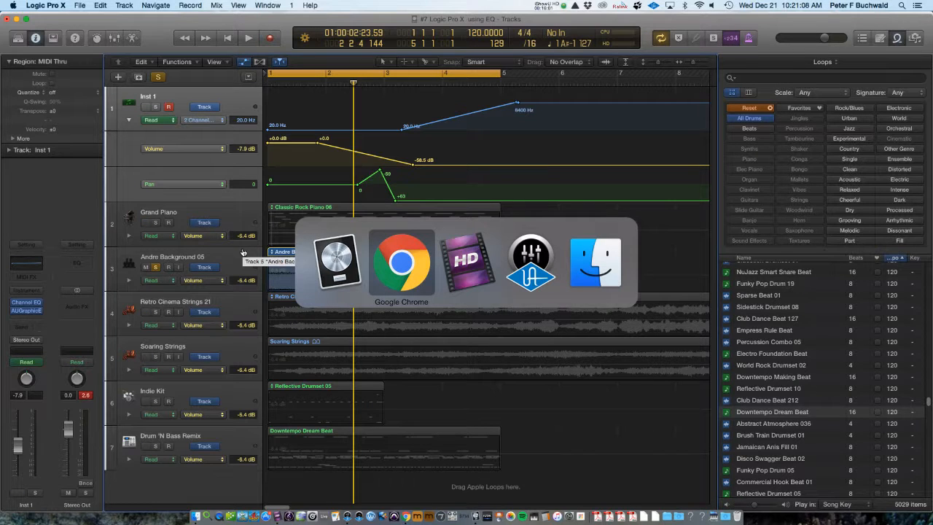
key(super+Tab)
key(super+Tab)
key(super+Tab)
key(super+Tab)
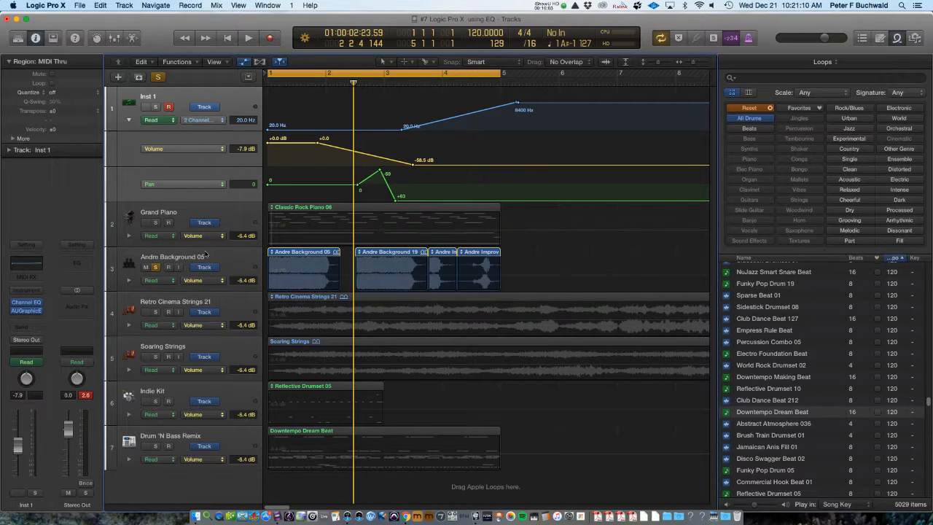
Step: In Inst 1's Channel EQ, set the low cut to 56 Hz, the 750 Hz band to 650 Hz at -3.5 dB, and the high shelf to 3650 Hz at +4.0 dB
click(24, 267)
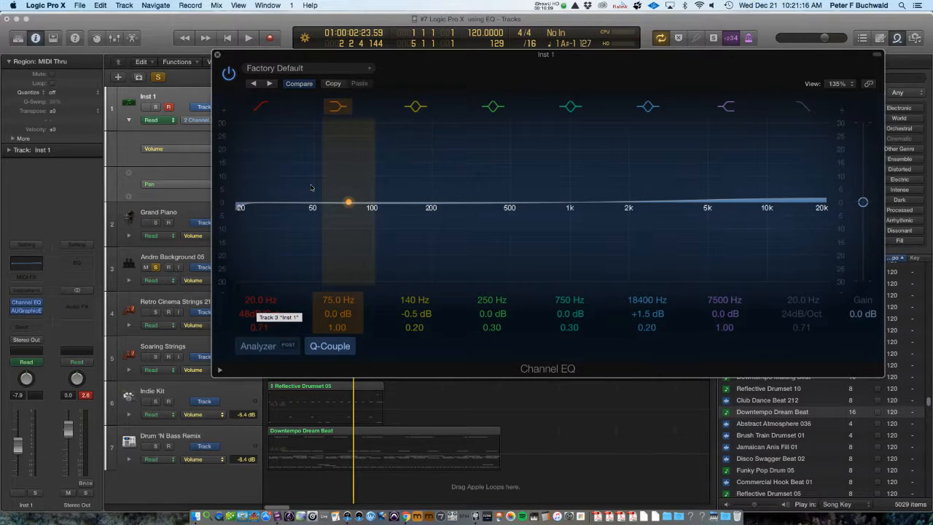
mouse_move(254, 304)
mouse_down()
mouse_move(254, 282)
mouse_move(255, 315)
mouse_up()
drag(561, 216, 548, 230)
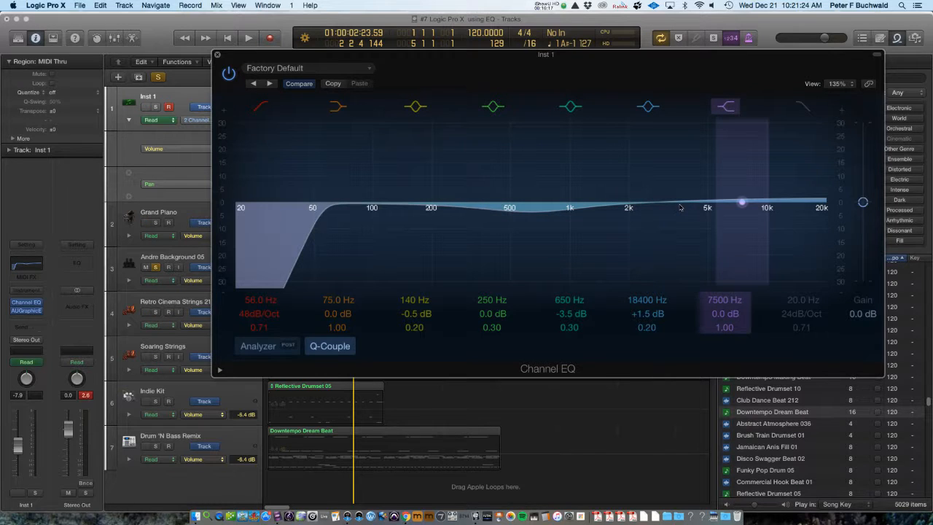
drag(680, 206, 623, 194)
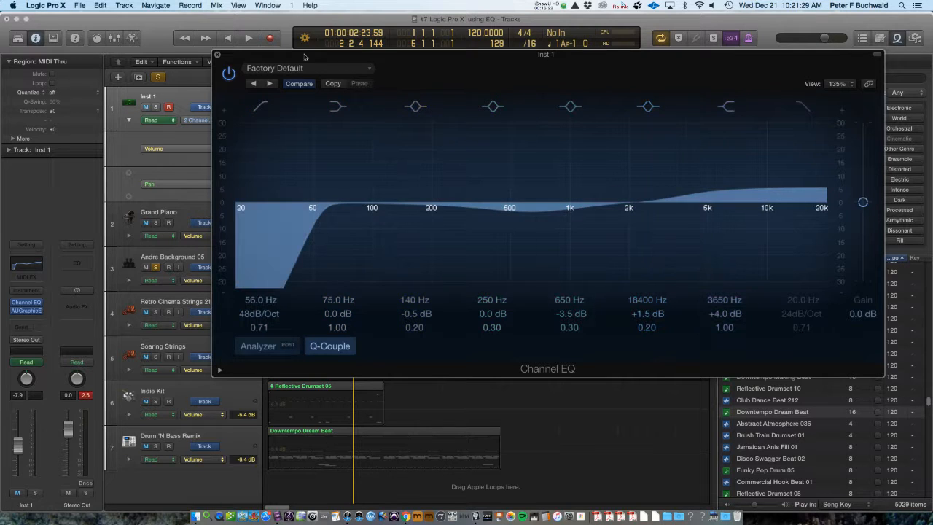
click(217, 55)
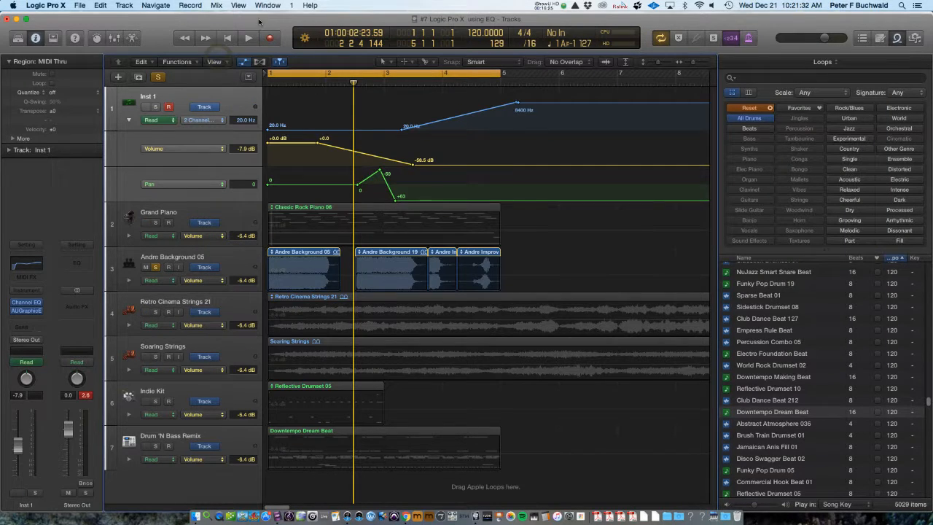
Step: Switch to Chrome and view the Waves Renaissance Equalizer page and the equalizers on Plugin Alliance's product page
key(super+Tab)
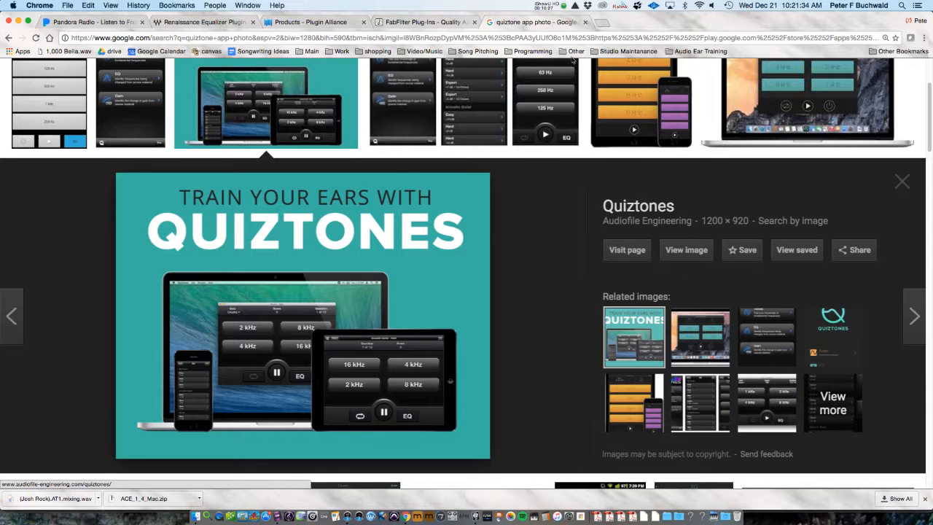
click(204, 22)
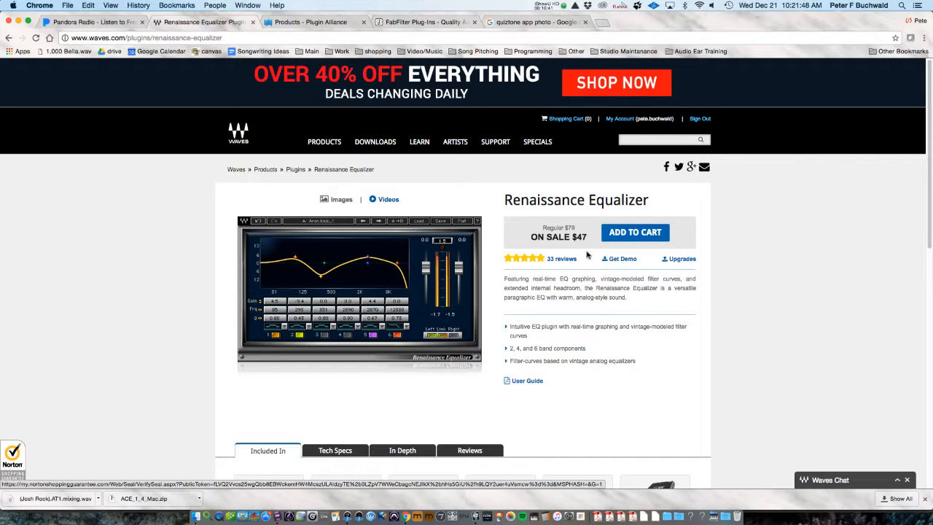
click(313, 23)
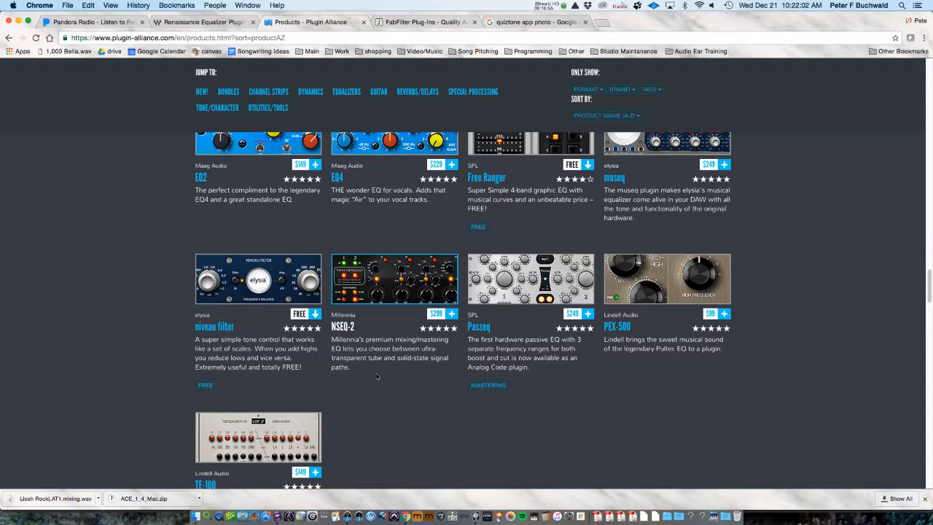
scroll(379, 386, down, 5)
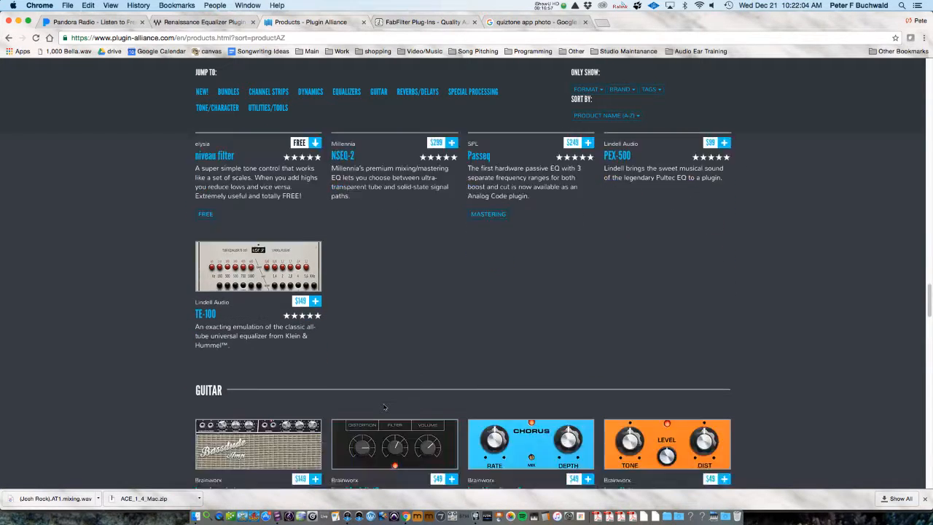
scroll(384, 406, down, 2)
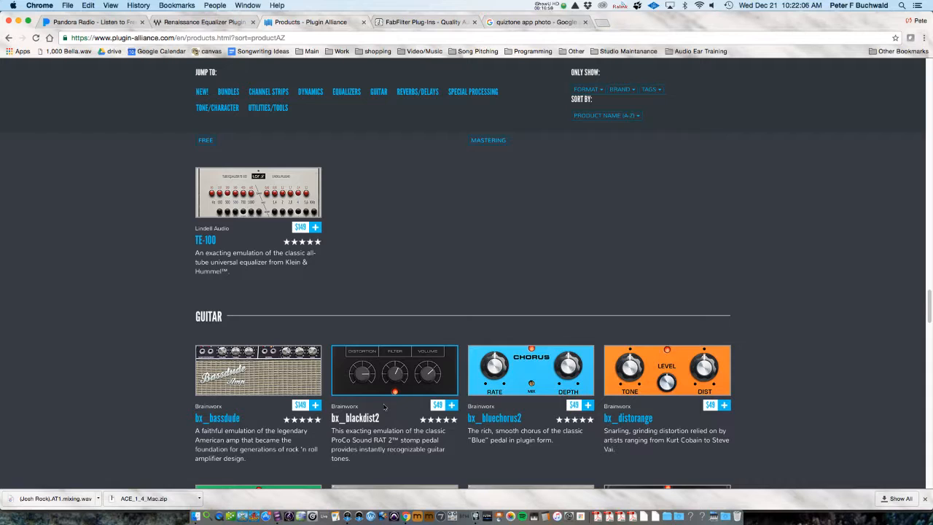
scroll(384, 407, up, 7)
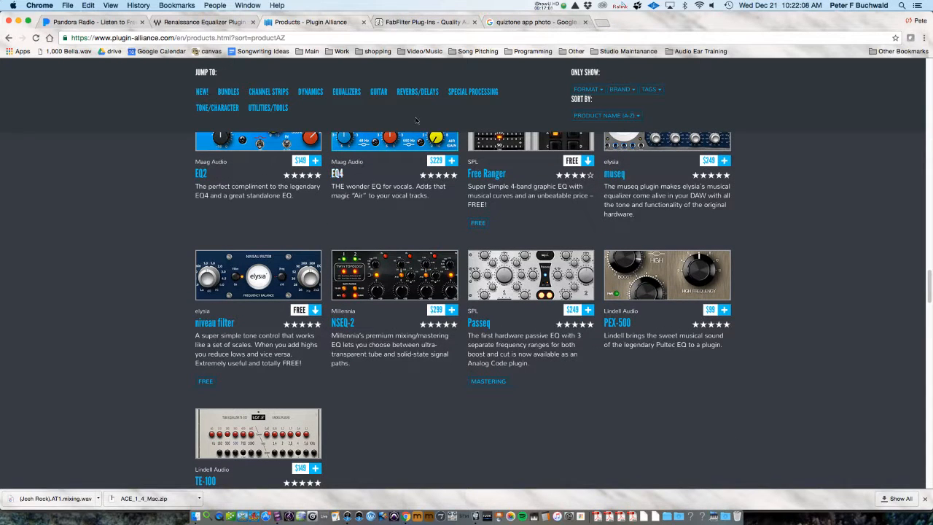
Step: View the FabFilter Pro-Q 2 product page, then examine the bundle and plug-in prices in the FabFilter online shop
click(403, 23)
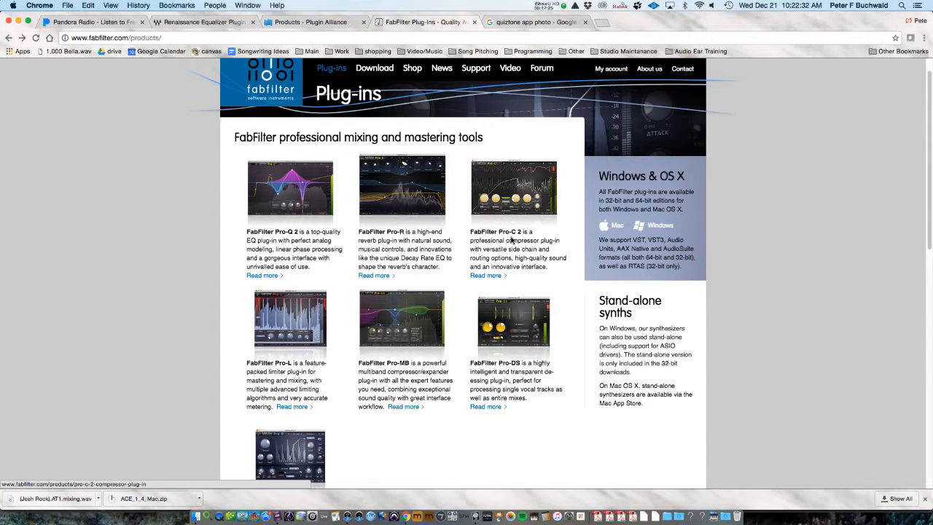
click(266, 194)
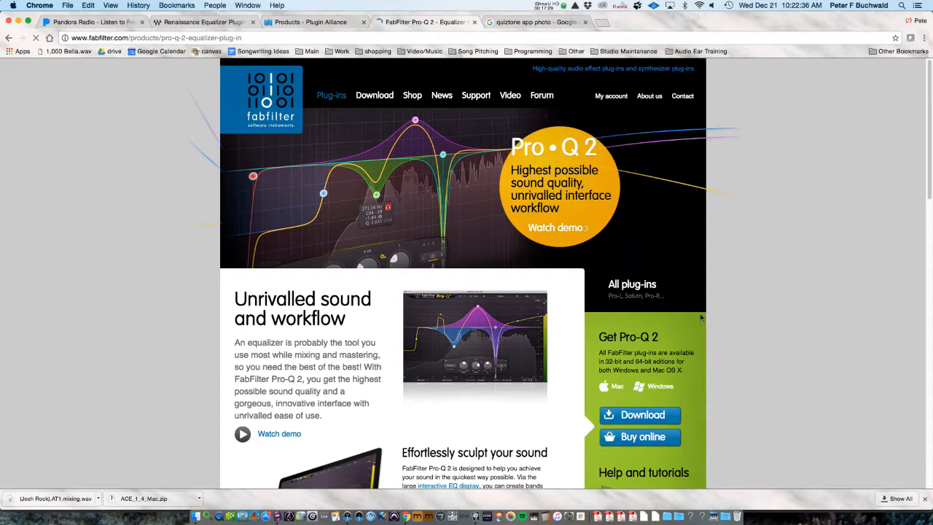
scroll(765, 356, down, 2)
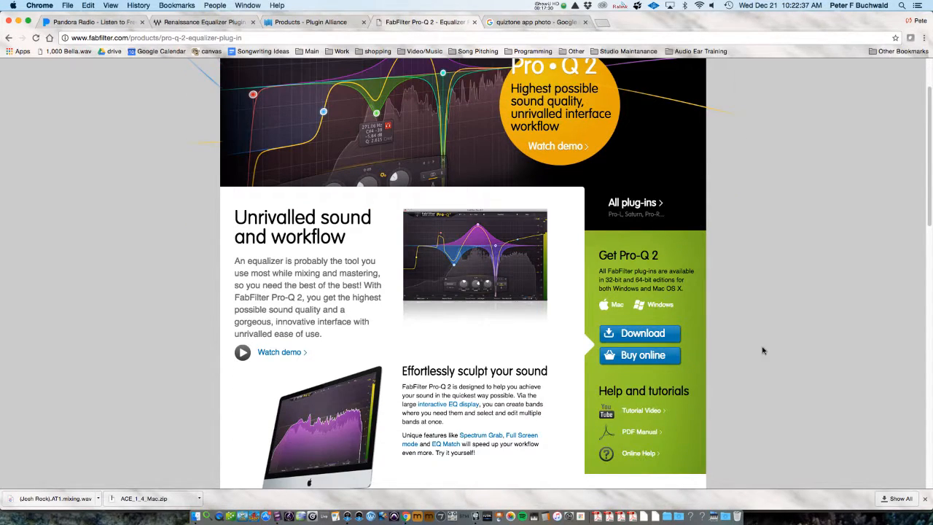
click(631, 367)
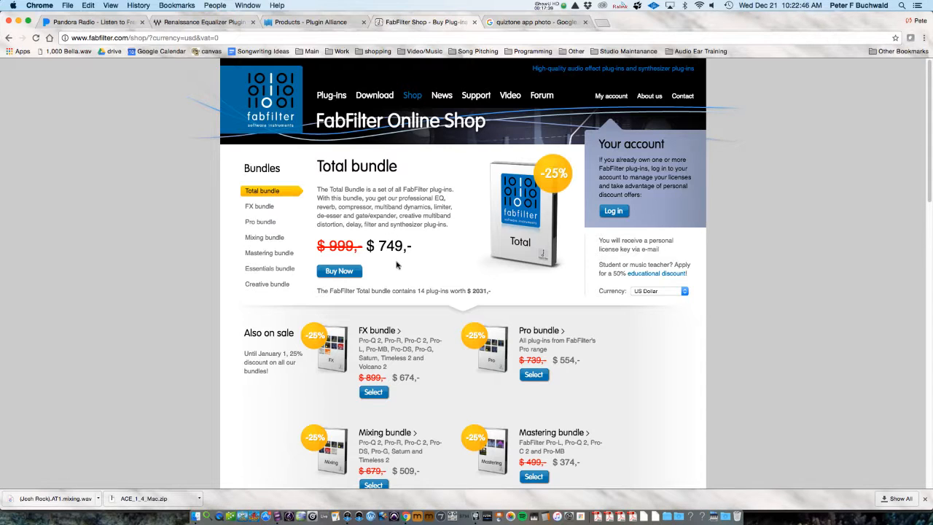
scroll(397, 265, down, 2)
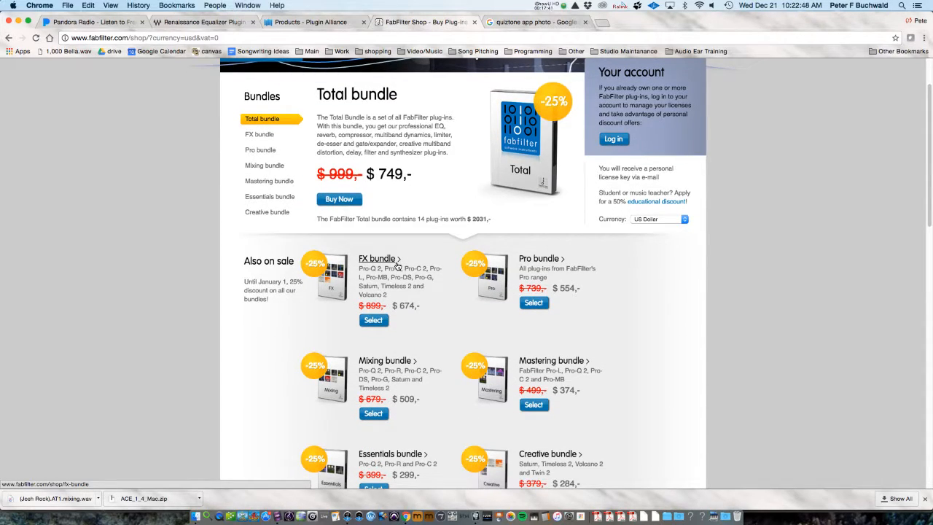
scroll(397, 264, down, 15)
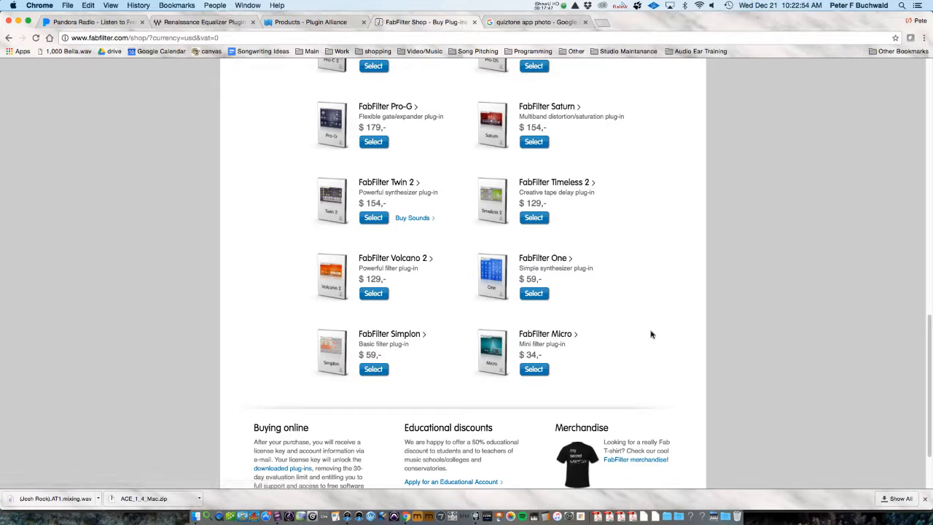
scroll(663, 359, up, 20)
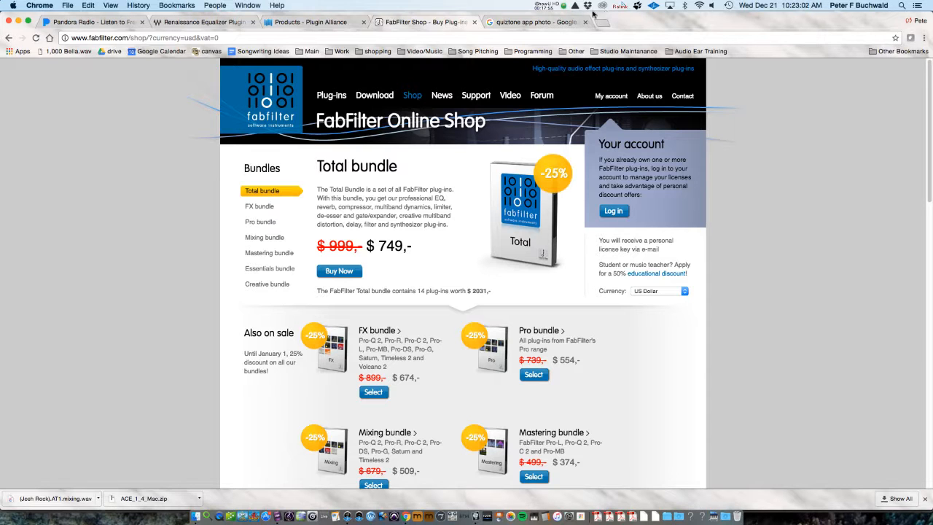
Step: Switch back to Logic Pro X and load the Female Vox 01 voice preset in the Inst 1 track's Channel EQ
drag(654, 24, 691, 353)
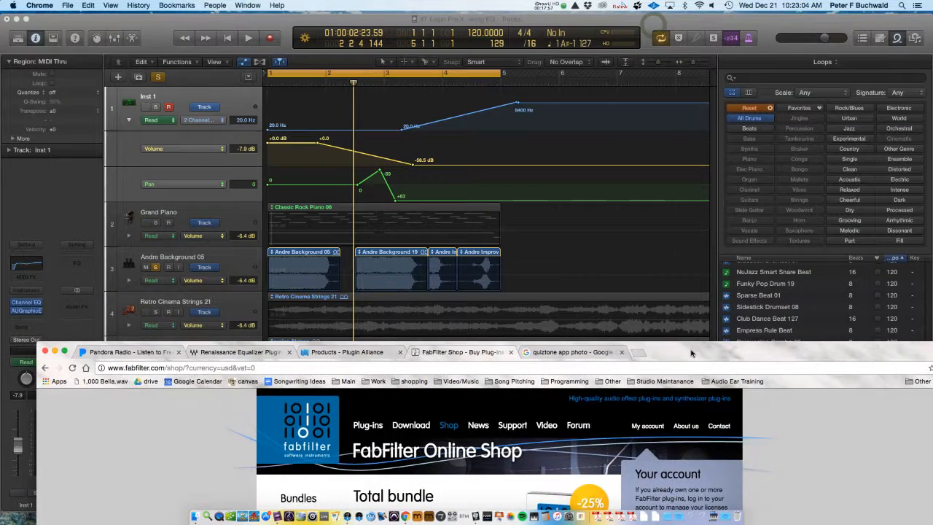
click(646, 25)
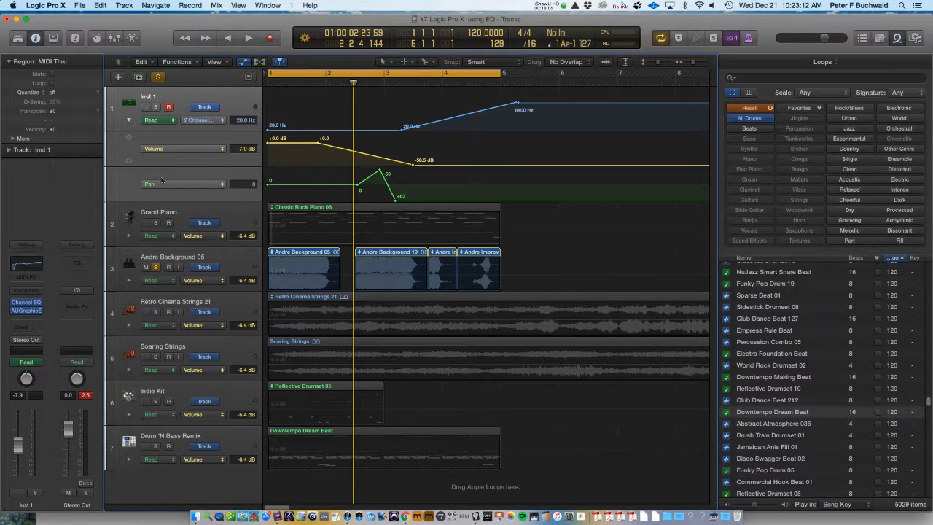
click(24, 262)
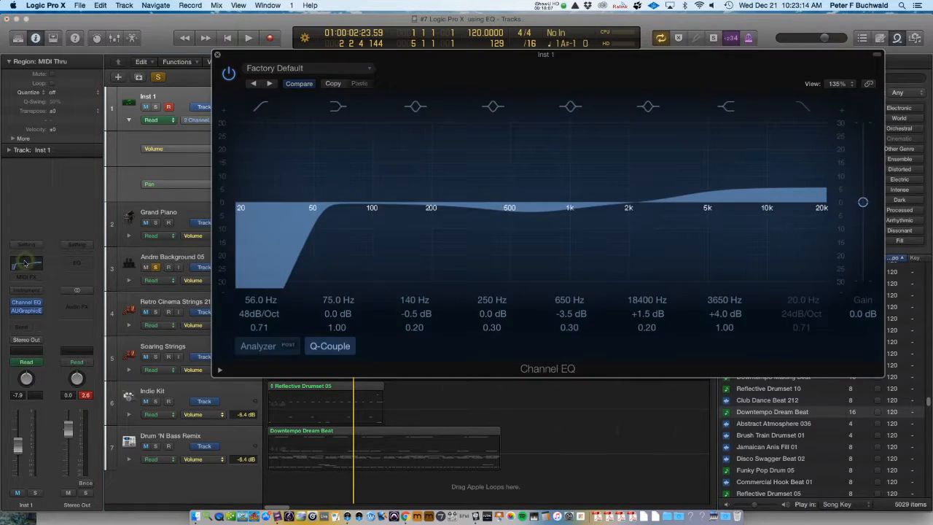
click(364, 69)
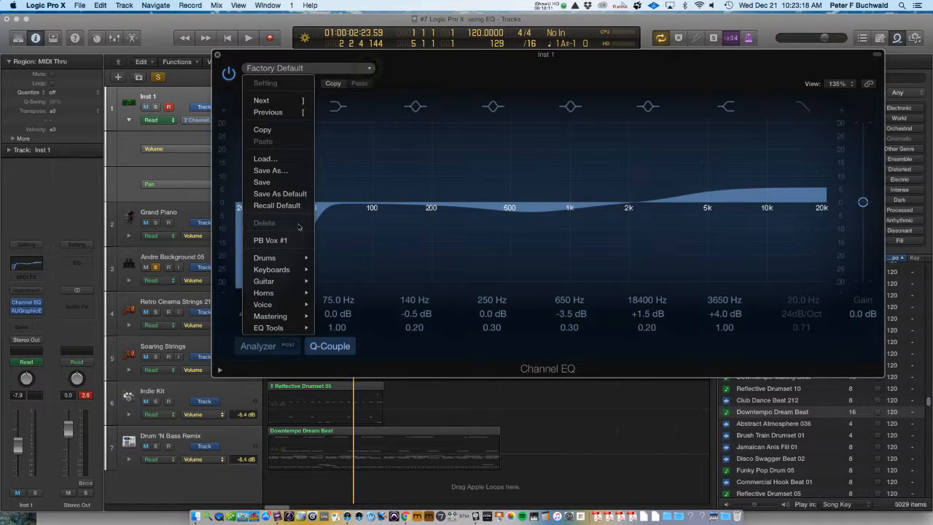
mouse_move(284, 306)
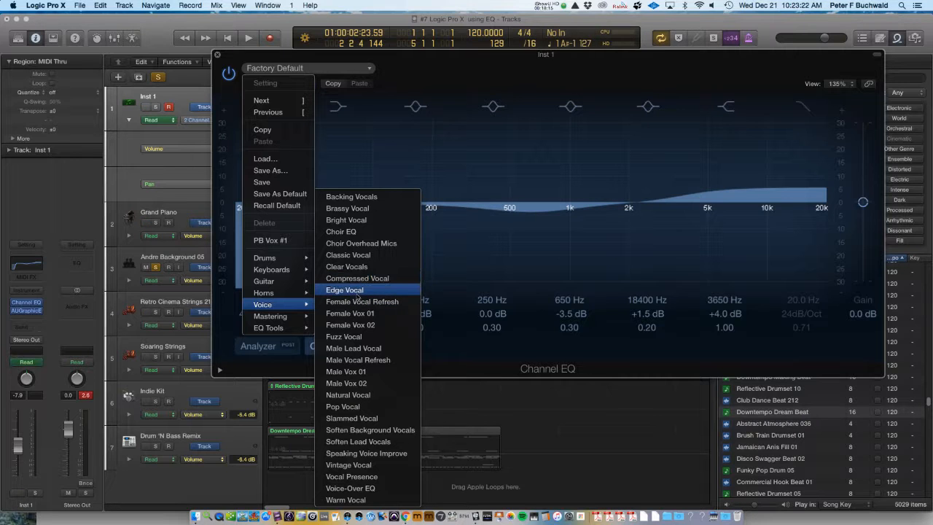
click(356, 314)
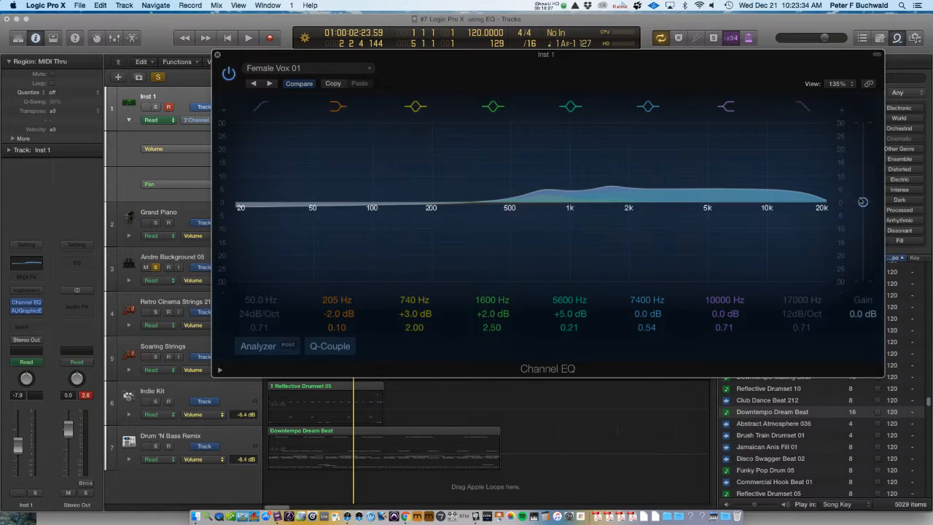
Step: Set the Channel EQ's overall gain to +1.0 dB, check its extended analyzer parameters, and close the plug-in window
mouse_move(862, 202)
mouse_down()
mouse_move(863, 255)
mouse_move(863, 166)
mouse_move(857, 260)
mouse_move(862, 197)
mouse_up()
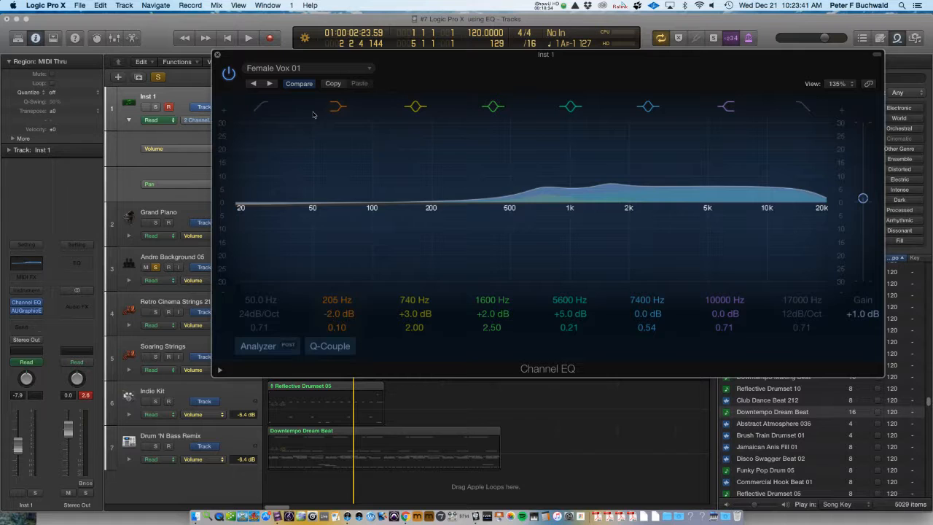
click(219, 370)
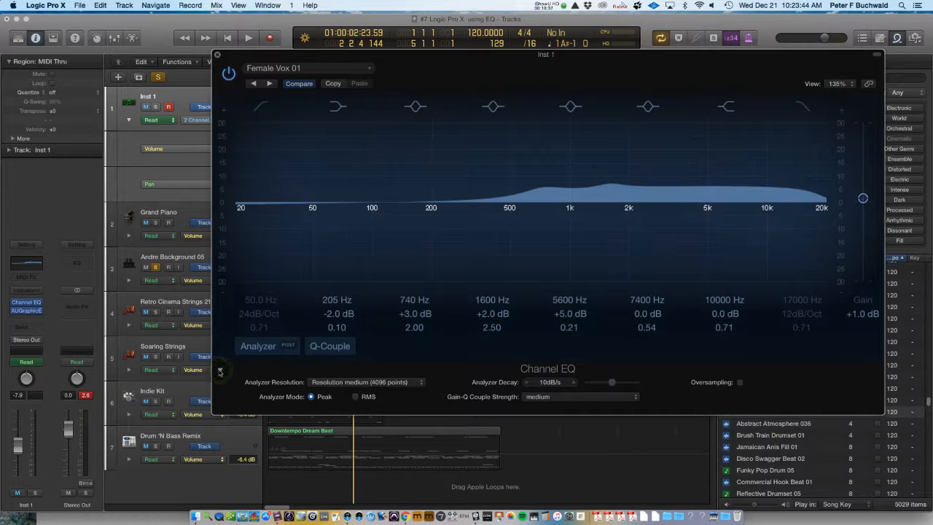
click(220, 370)
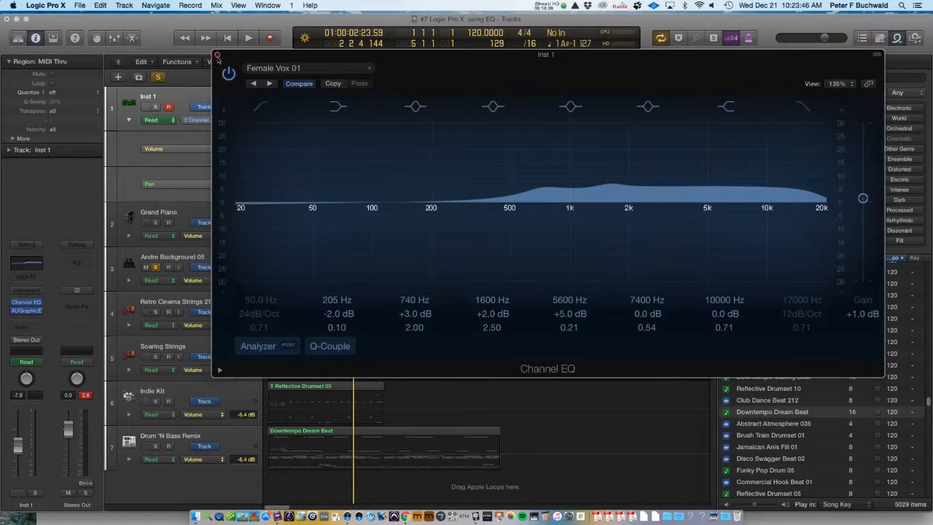
click(217, 54)
Step: Turn off solo on the Andre Background 05 track, solo the Grand Piano track instead, and select it
click(204, 214)
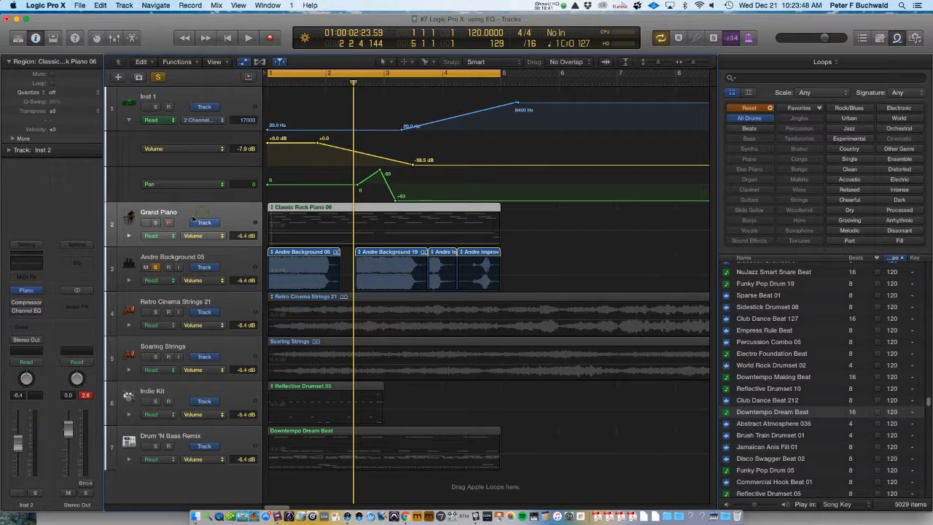
click(182, 256)
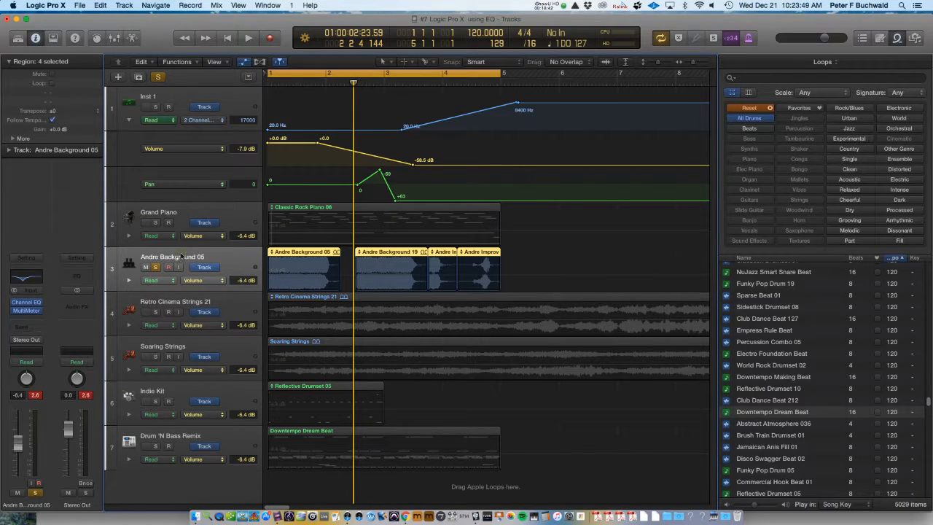
click(183, 301)
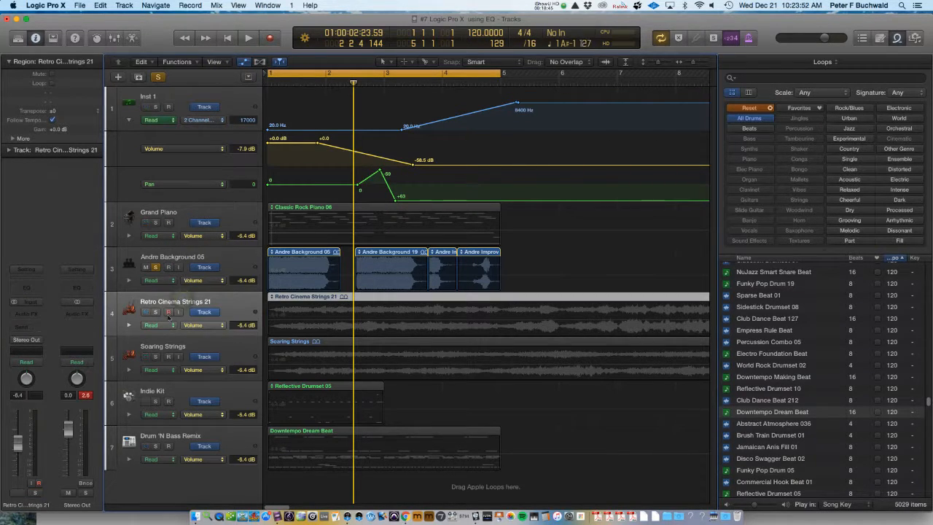
click(155, 267)
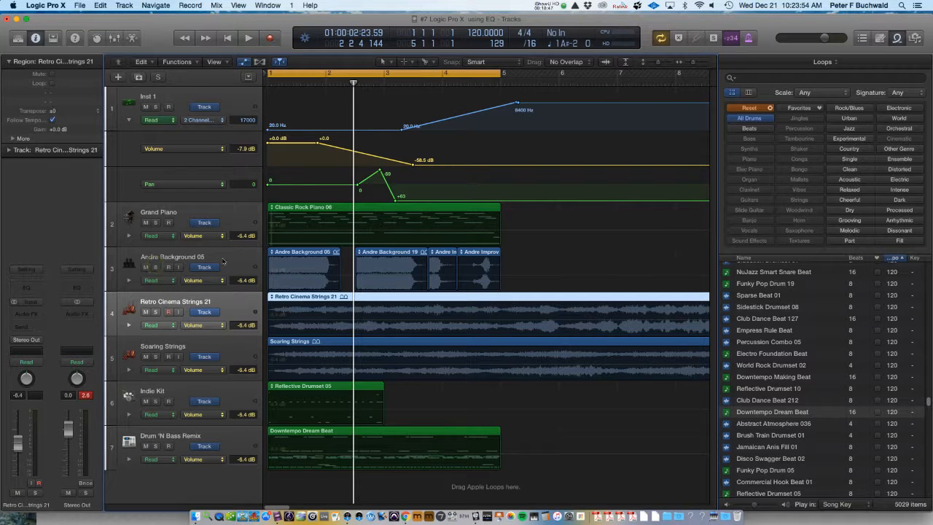
click(155, 223)
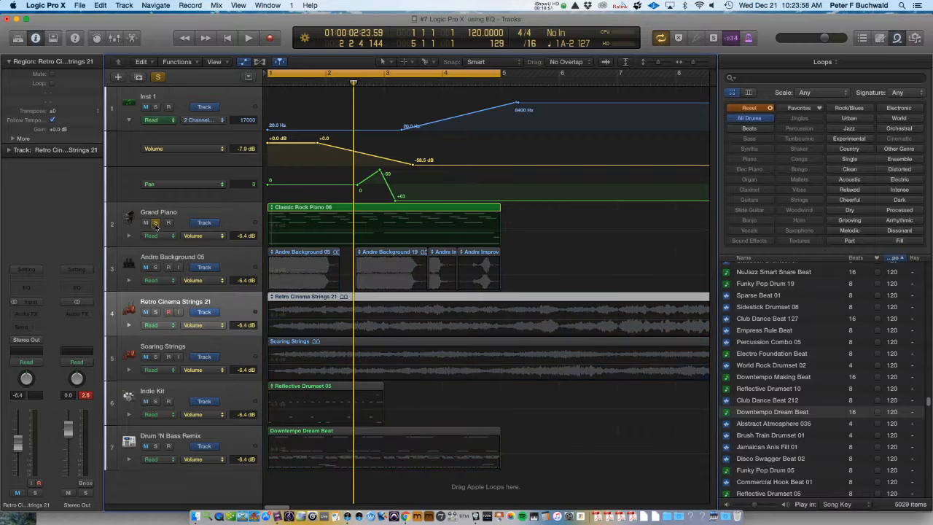
click(167, 213)
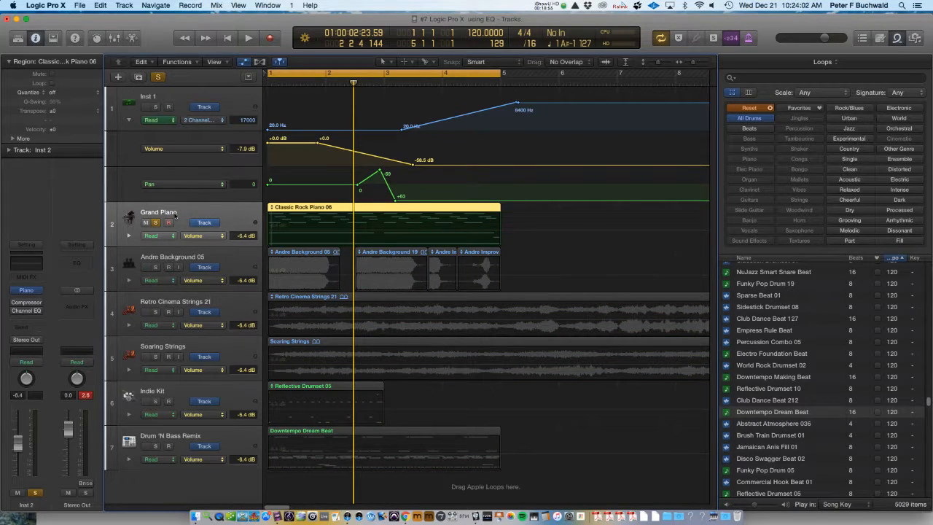
Step: Unsolo the Grand Piano track, toggle its solo on and off once more, and select the Andre Background 05 track
click(156, 222)
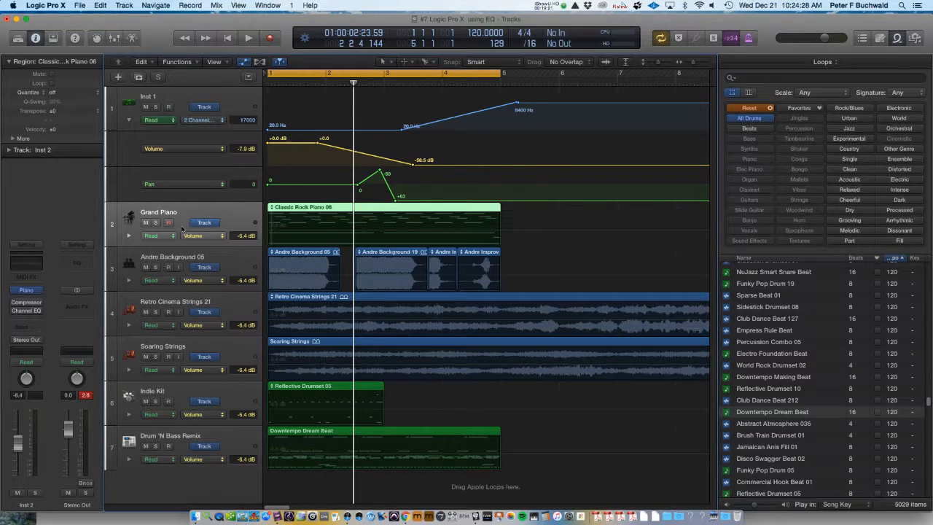
click(177, 259)
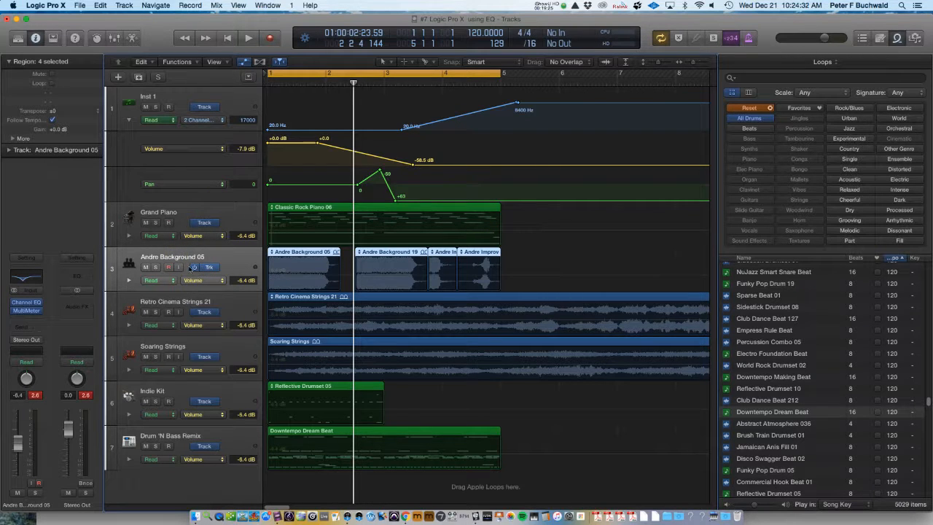
click(187, 214)
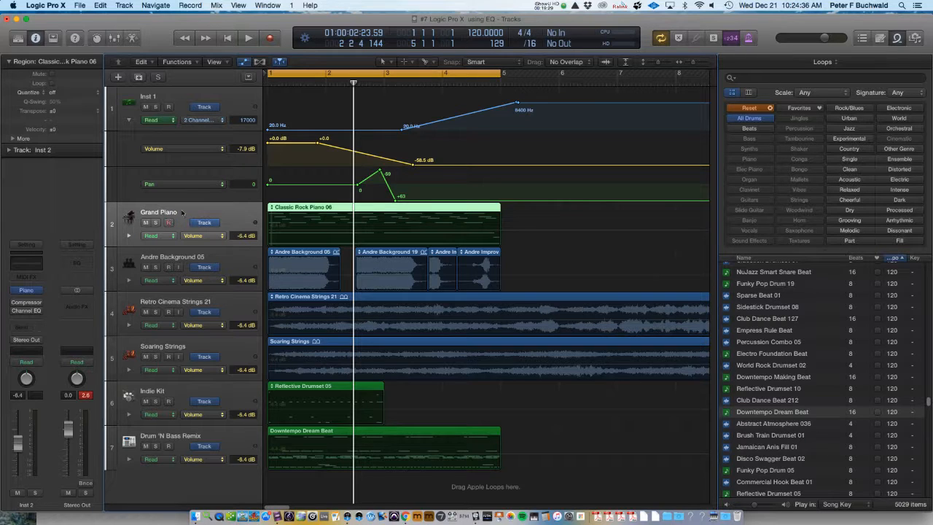
click(156, 223)
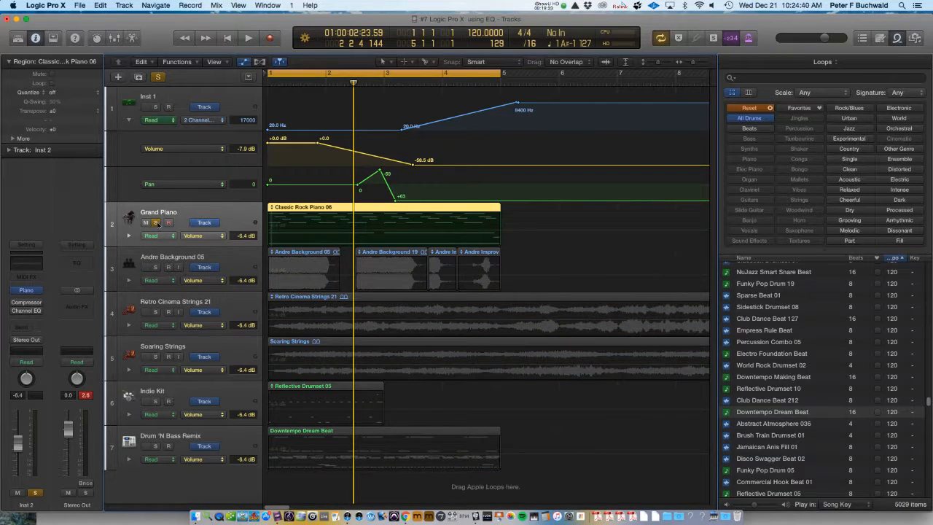
click(156, 222)
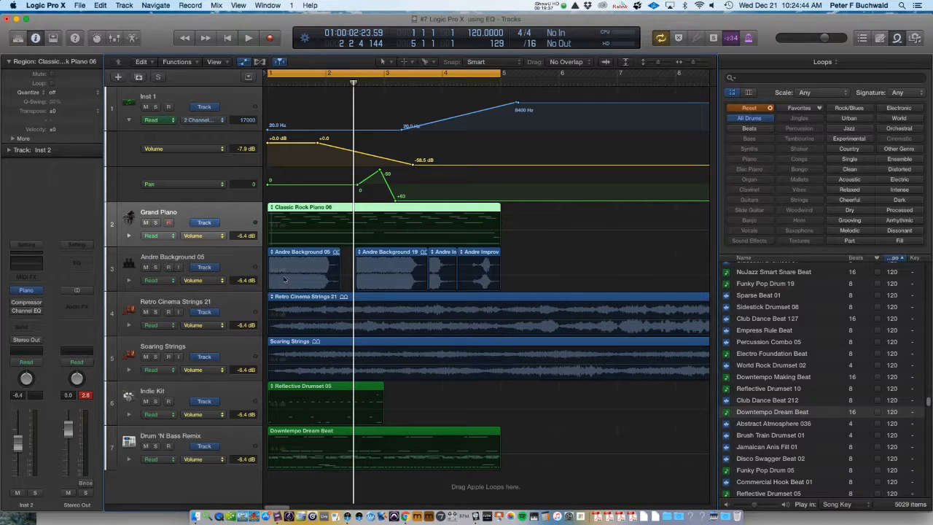
click(178, 260)
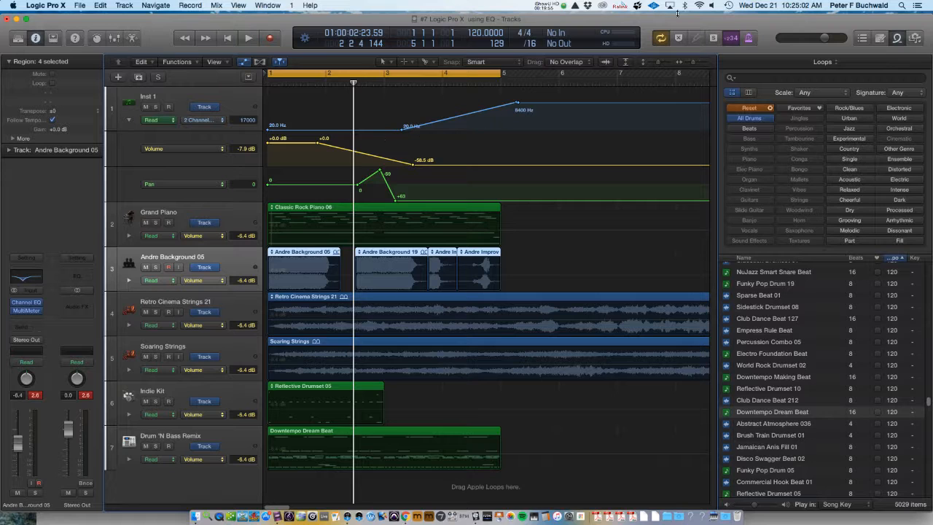
click(560, 8)
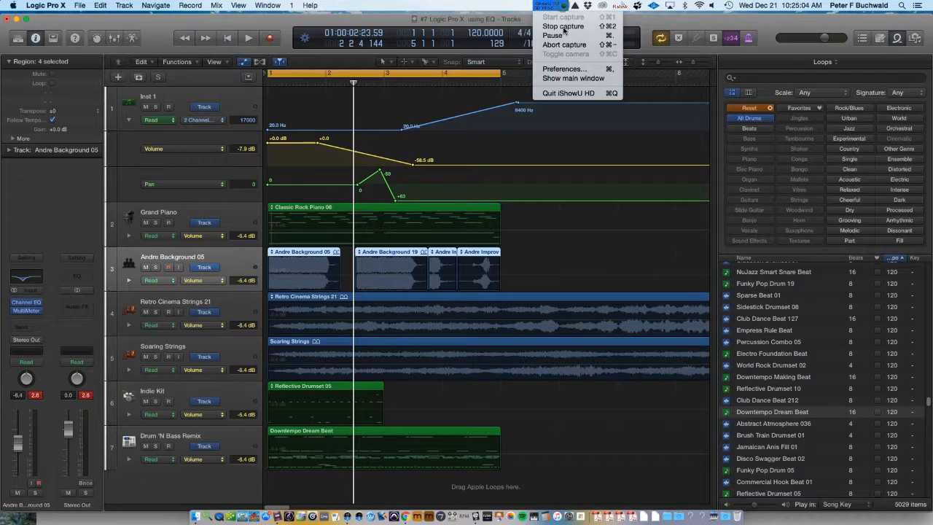